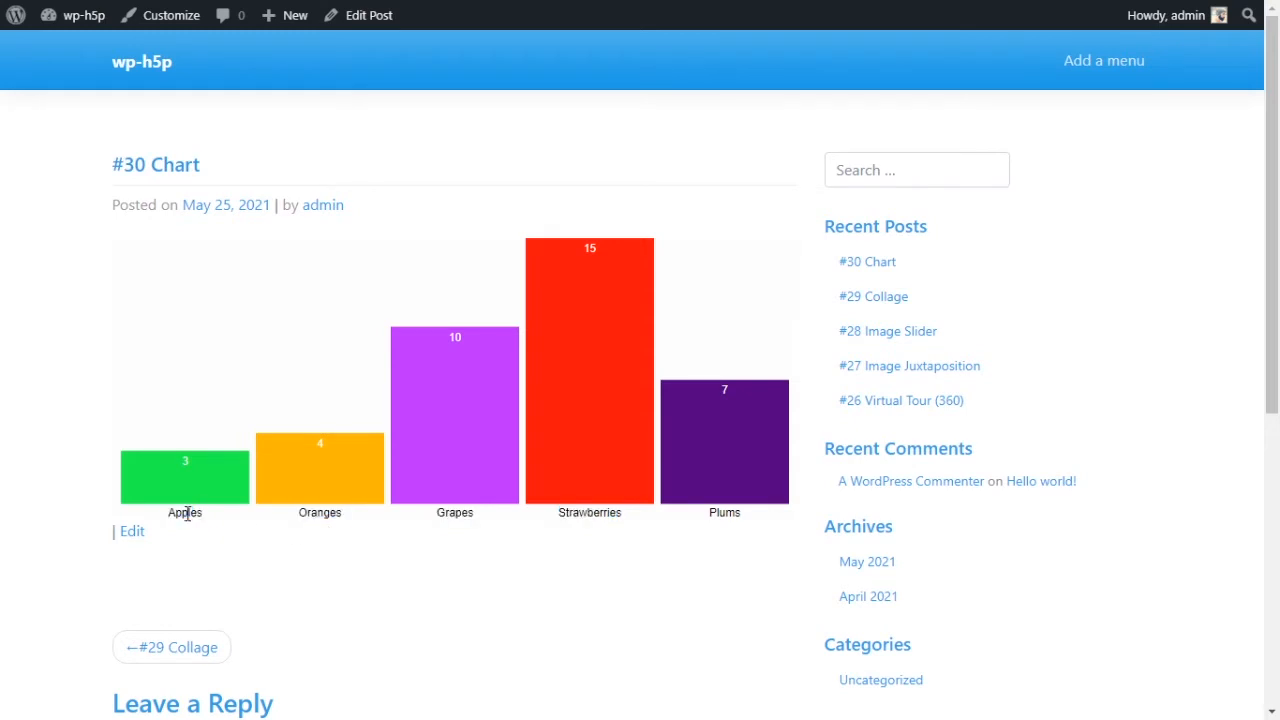
pyautogui.moveTo(175, 513); pyautogui.dragTo(757, 528)
pyautogui.click(752, 503)
pyautogui.moveTo(173, 455); pyautogui.dragTo(320, 446)
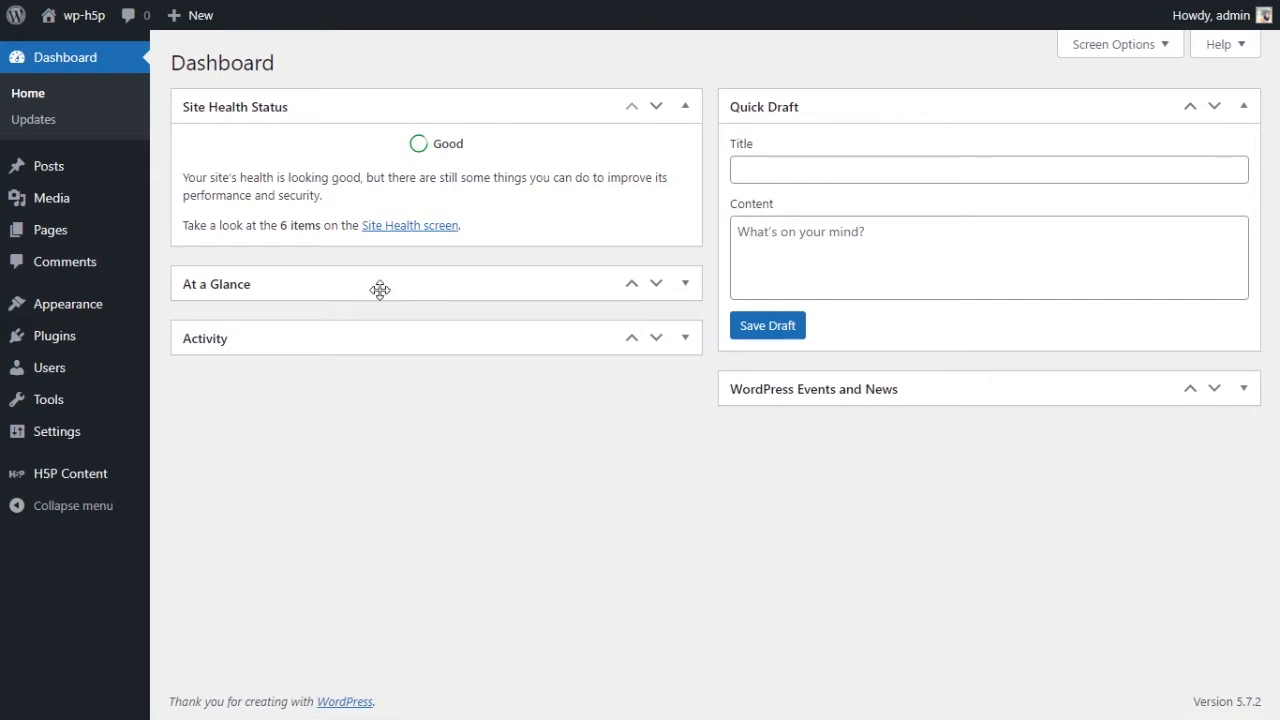
# Start a new H5P content item using the Chart content type.
pyautogui.moveTo(80, 472)
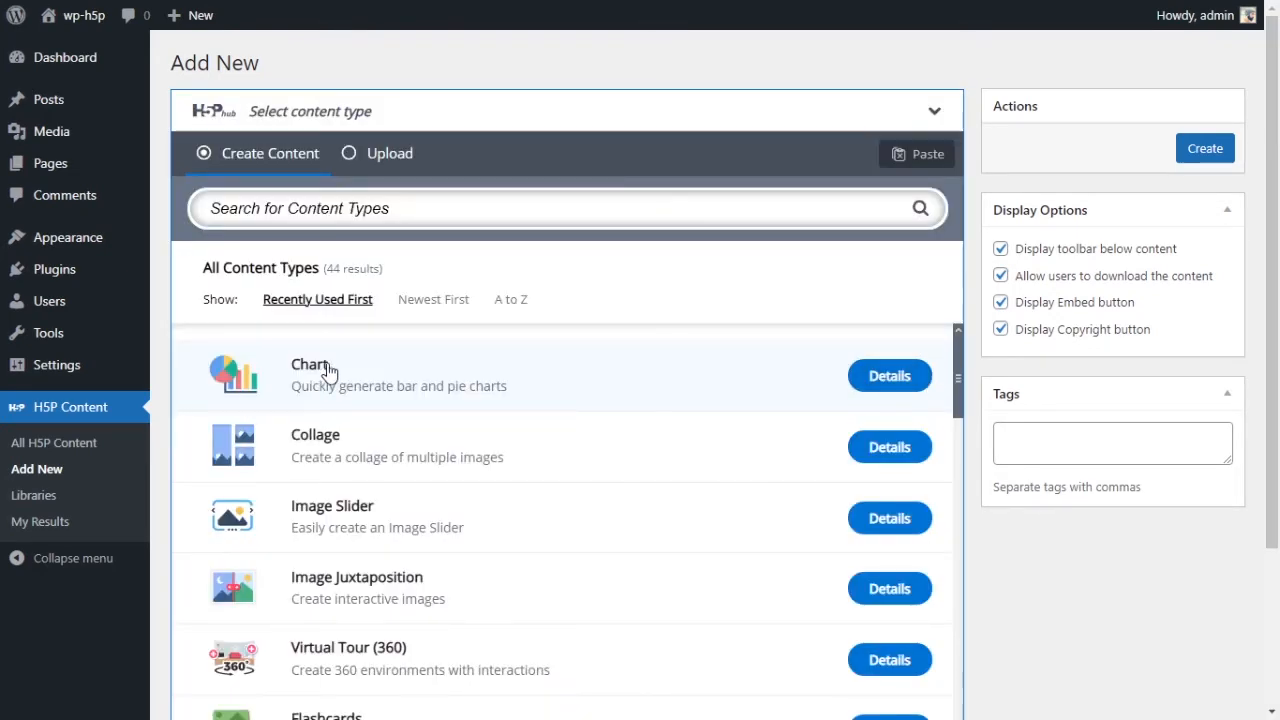
pyautogui.scroll(-5, 703, 393)
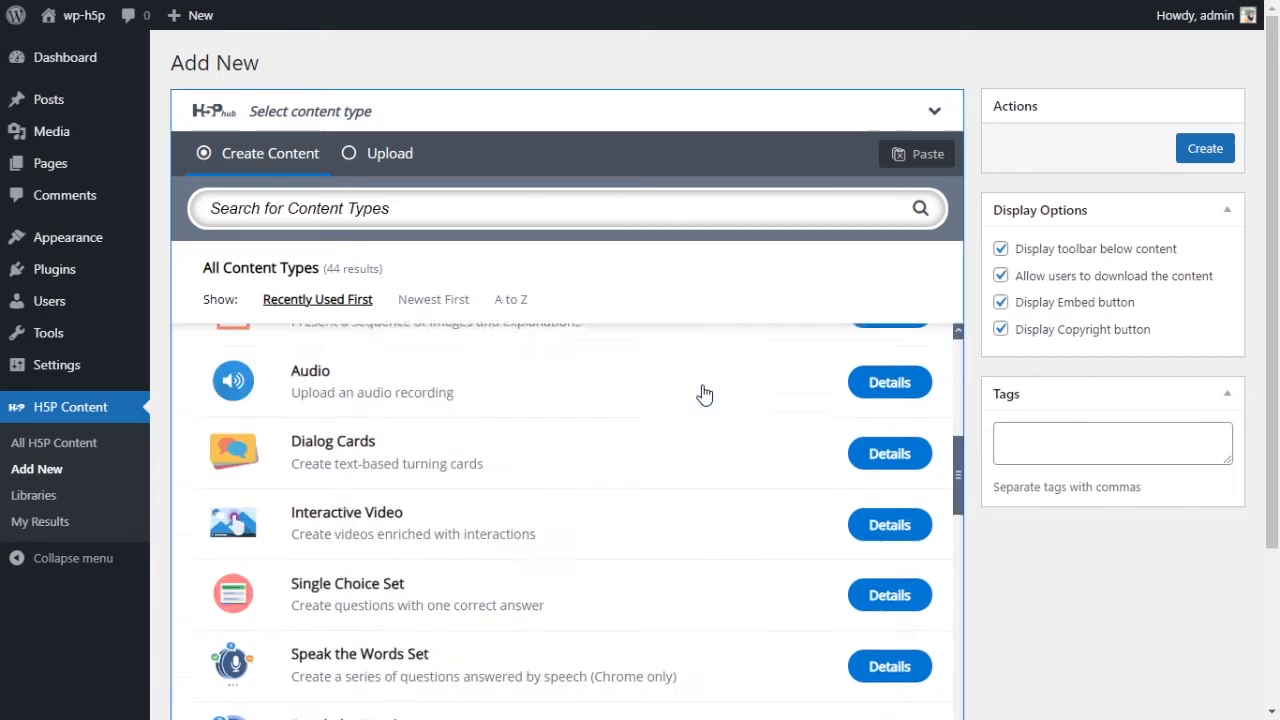
pyautogui.scroll(-10, 703, 393)
pyautogui.scroll(6, 760, 445)
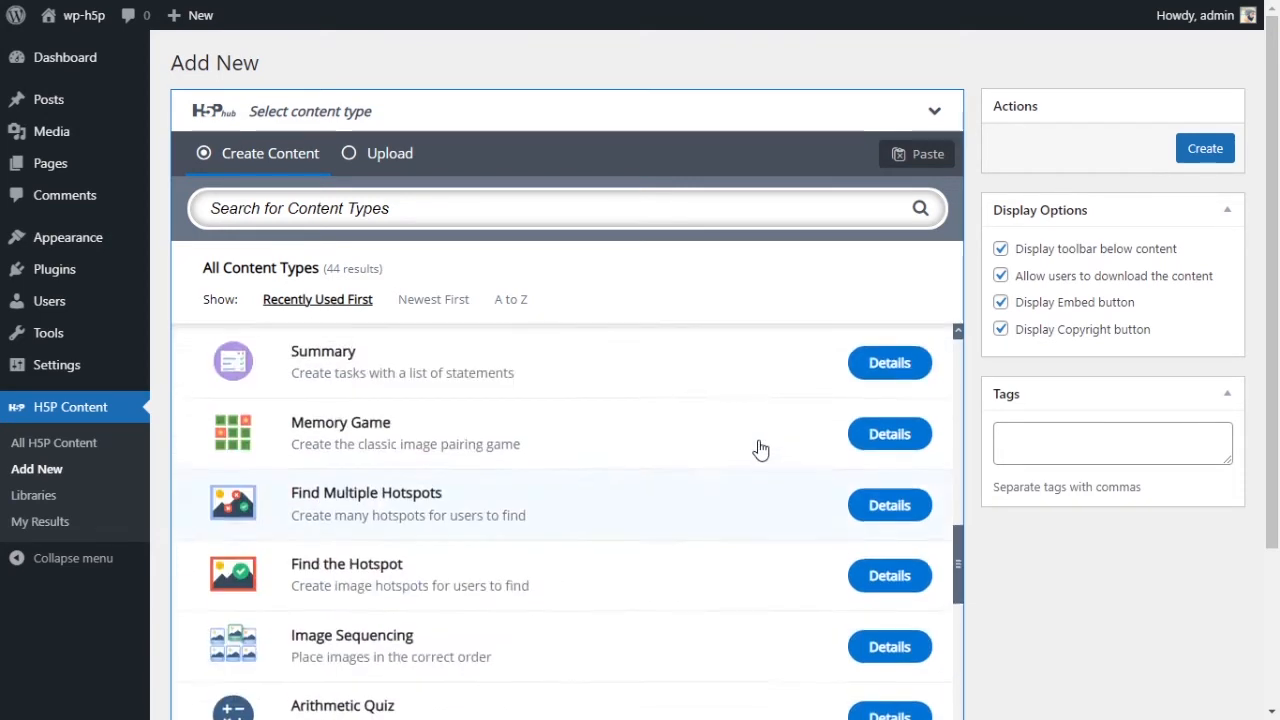
pyautogui.scroll(6, 757, 449)
pyautogui.click(466, 375)
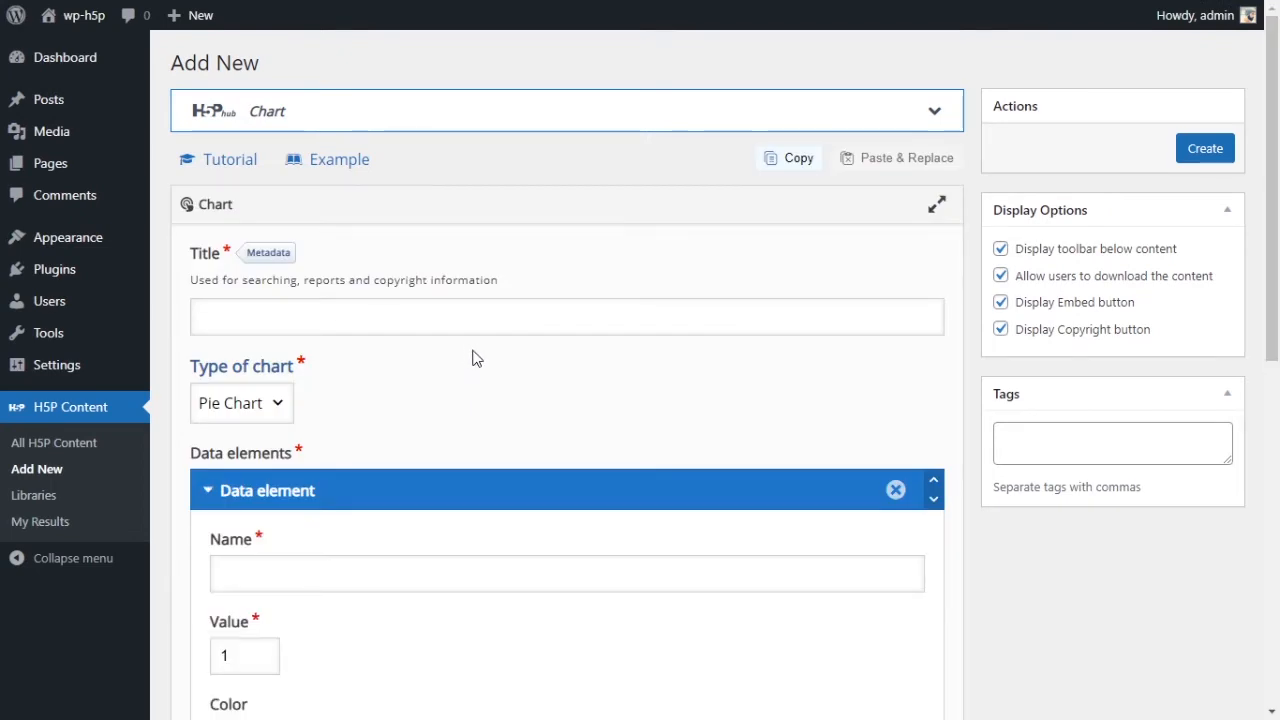
# Enter "Chart" as the title of the new content.
pyautogui.click(462, 314)
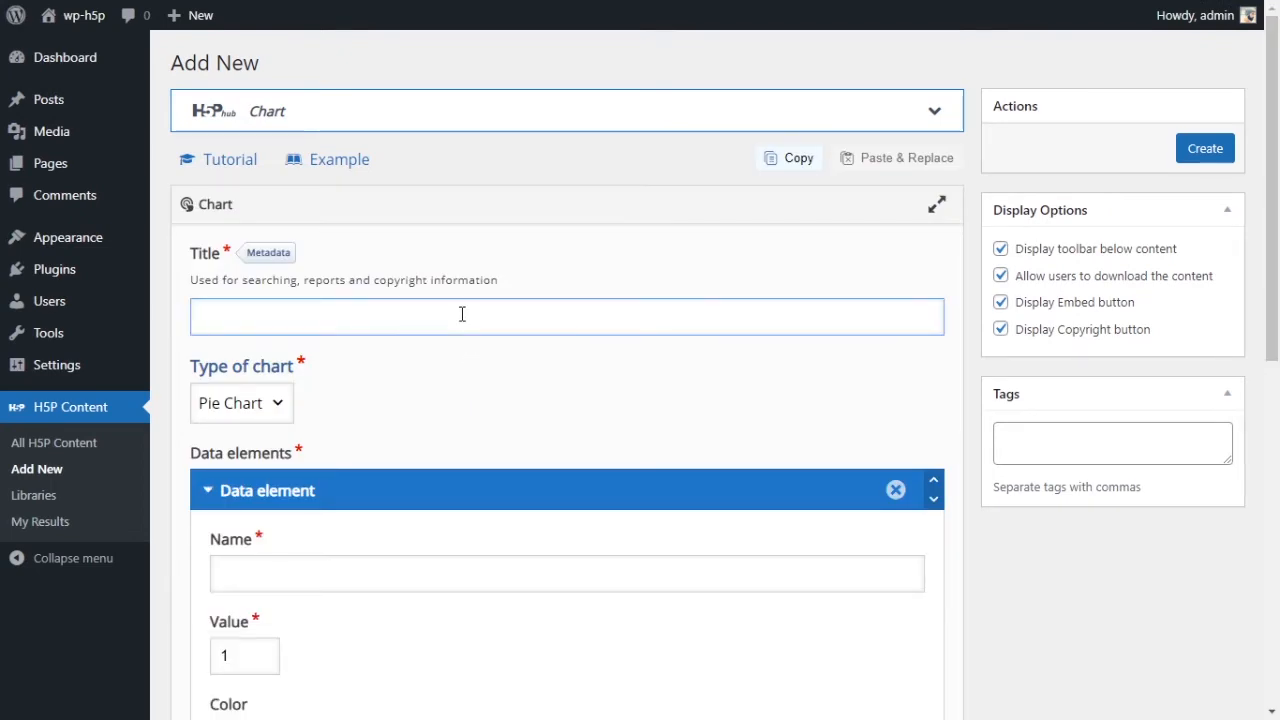
pyautogui.write('CHart')
pyautogui.press('Left')
pyautogui.press('Left')
pyautogui.press('Left')
pyautogui.press('BackSpace')
pyautogui.write('h')
pyautogui.click(509, 393)
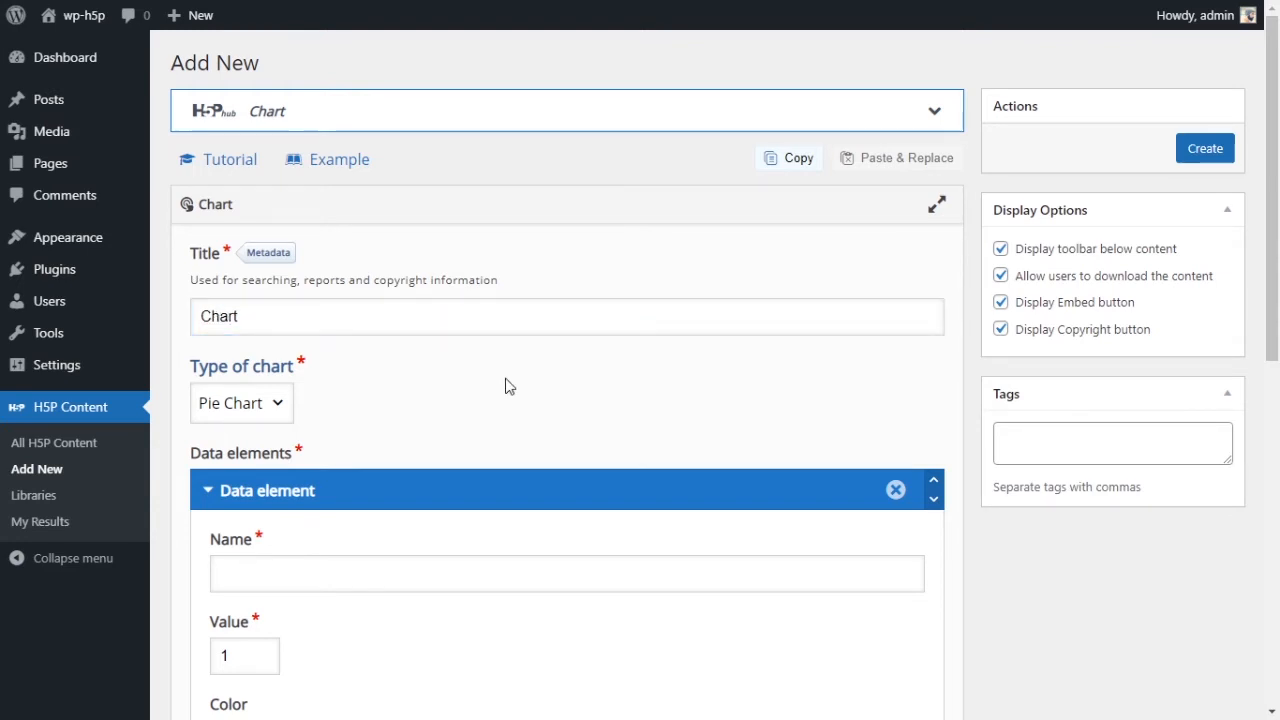
# Review the chart form's title, chart type setting and the fields of the two default data elements.
pyautogui.scroll(-1, 449, 403)
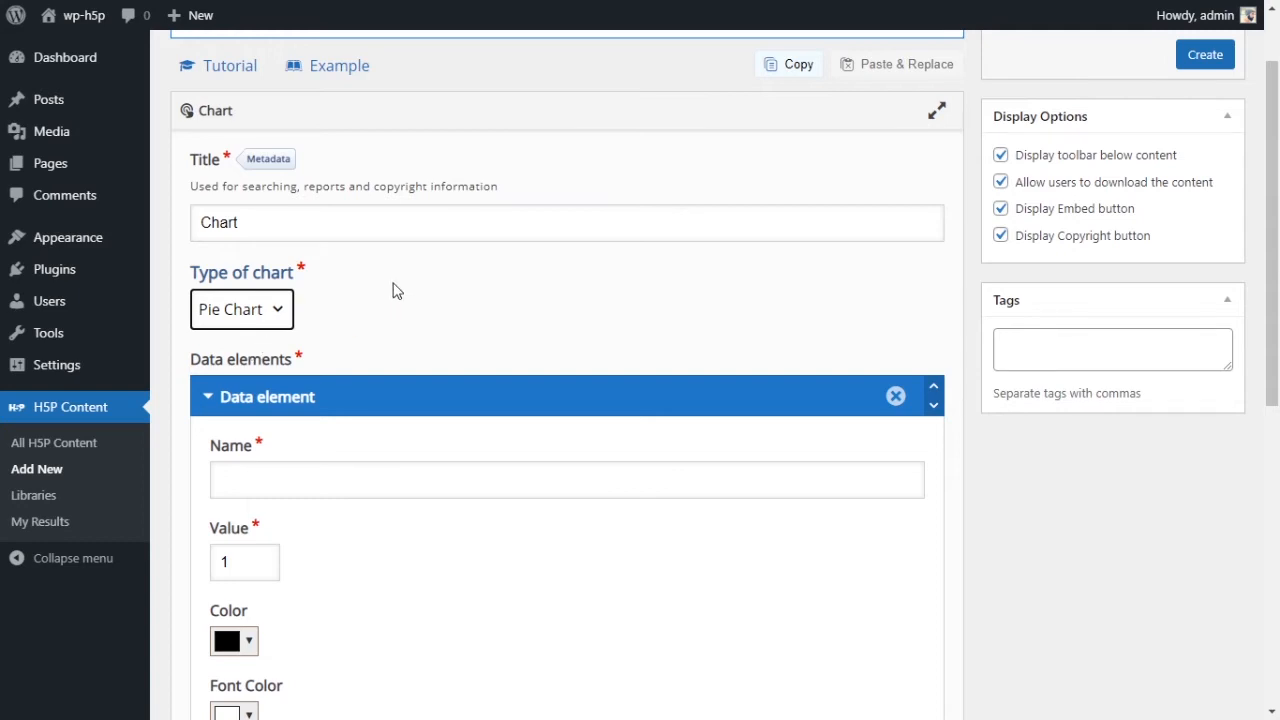
pyautogui.scroll(-2, 393, 290)
pyautogui.click(208, 215)
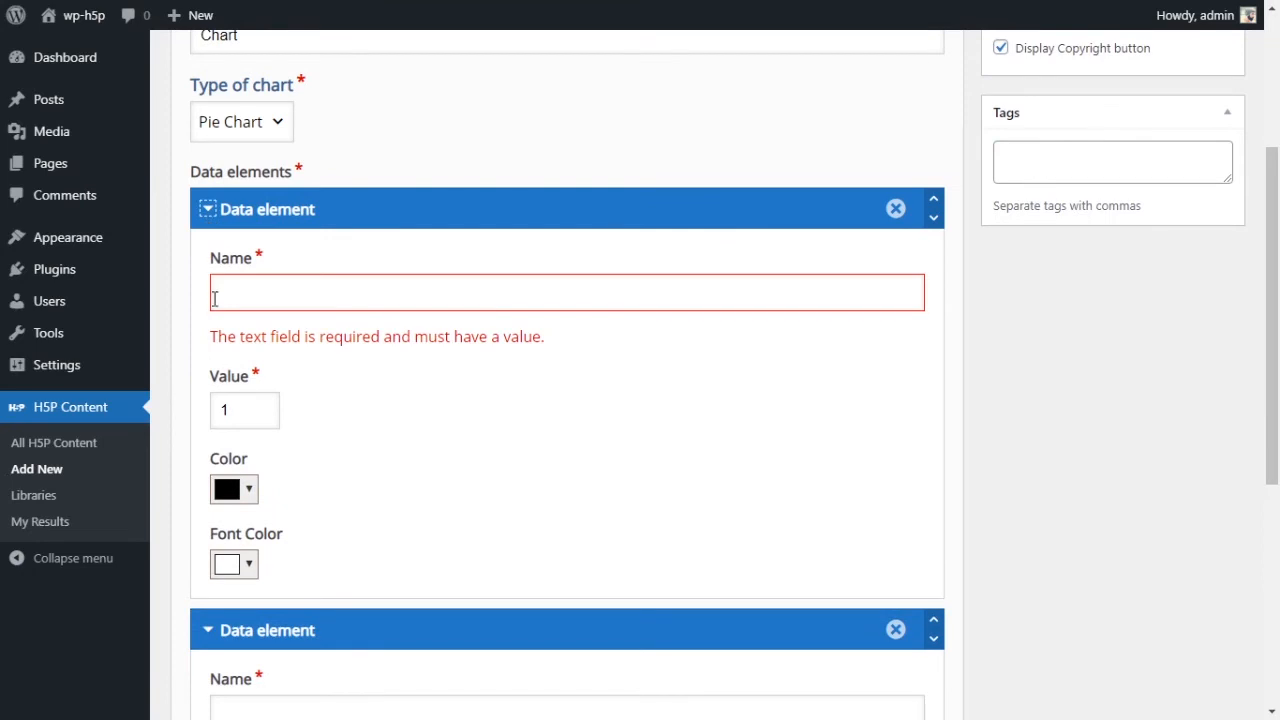
pyautogui.click(205, 637)
pyautogui.scroll(-3, 452, 586)
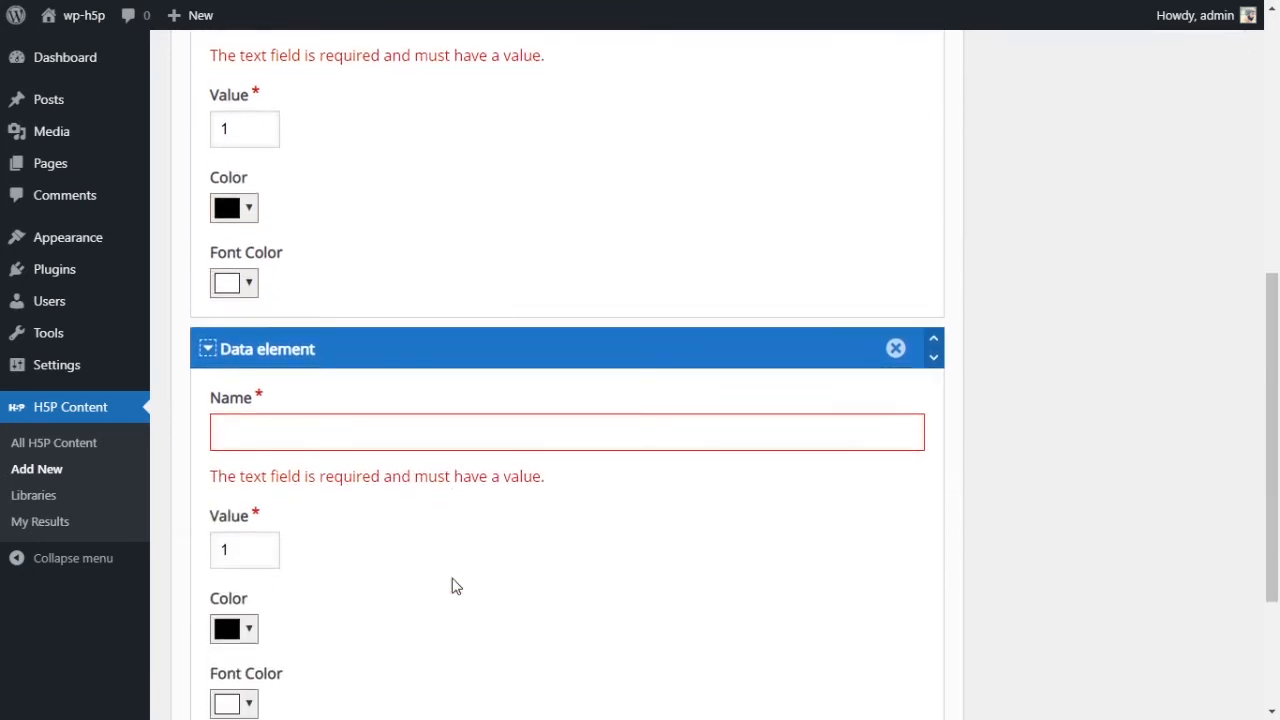
pyautogui.scroll(-3, 451, 586)
pyautogui.scroll(8, 449, 571)
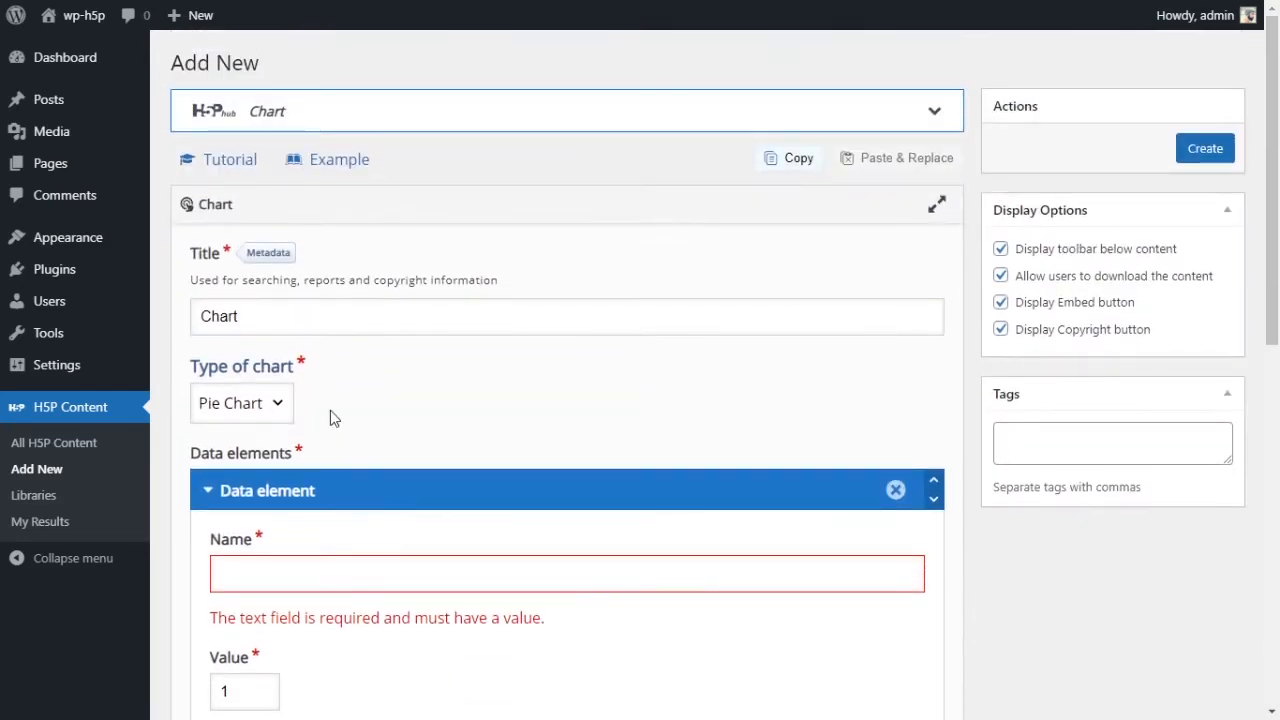
pyautogui.doubleClick(232, 316)
pyautogui.scroll(-3, 417, 376)
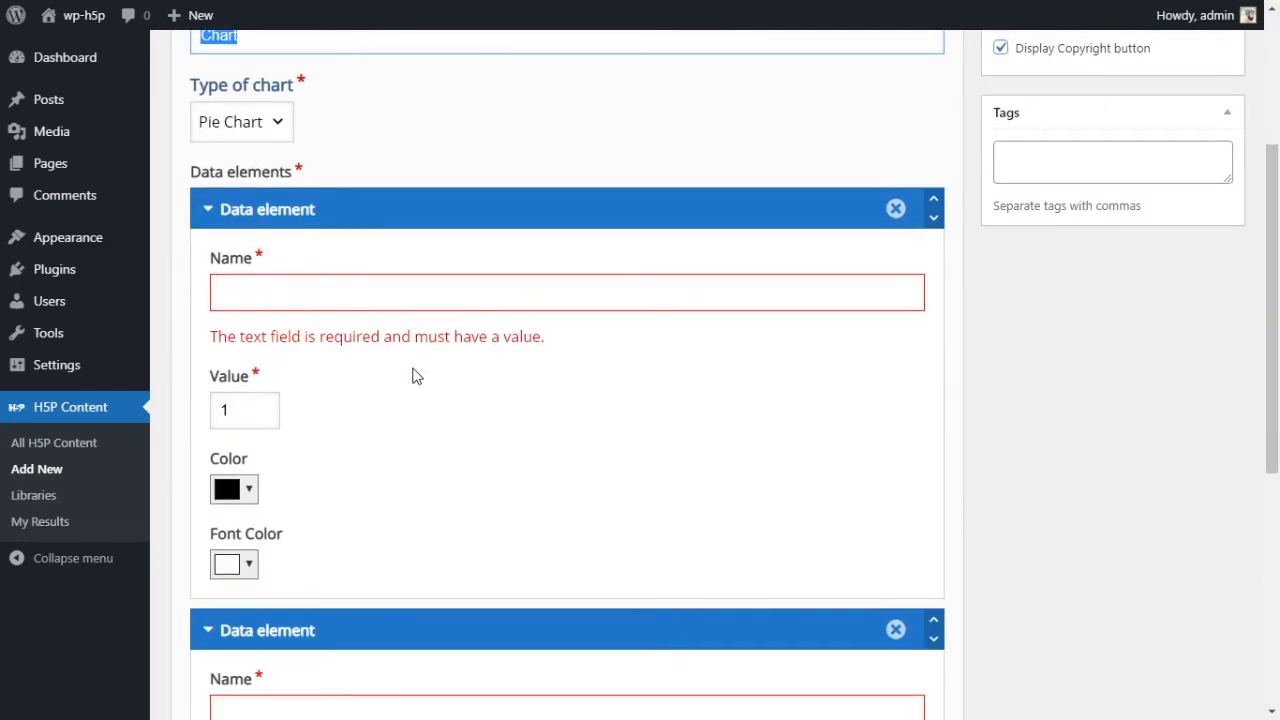
# Name the first data element "Apples" and set its value to 3.
pyautogui.click(332, 298)
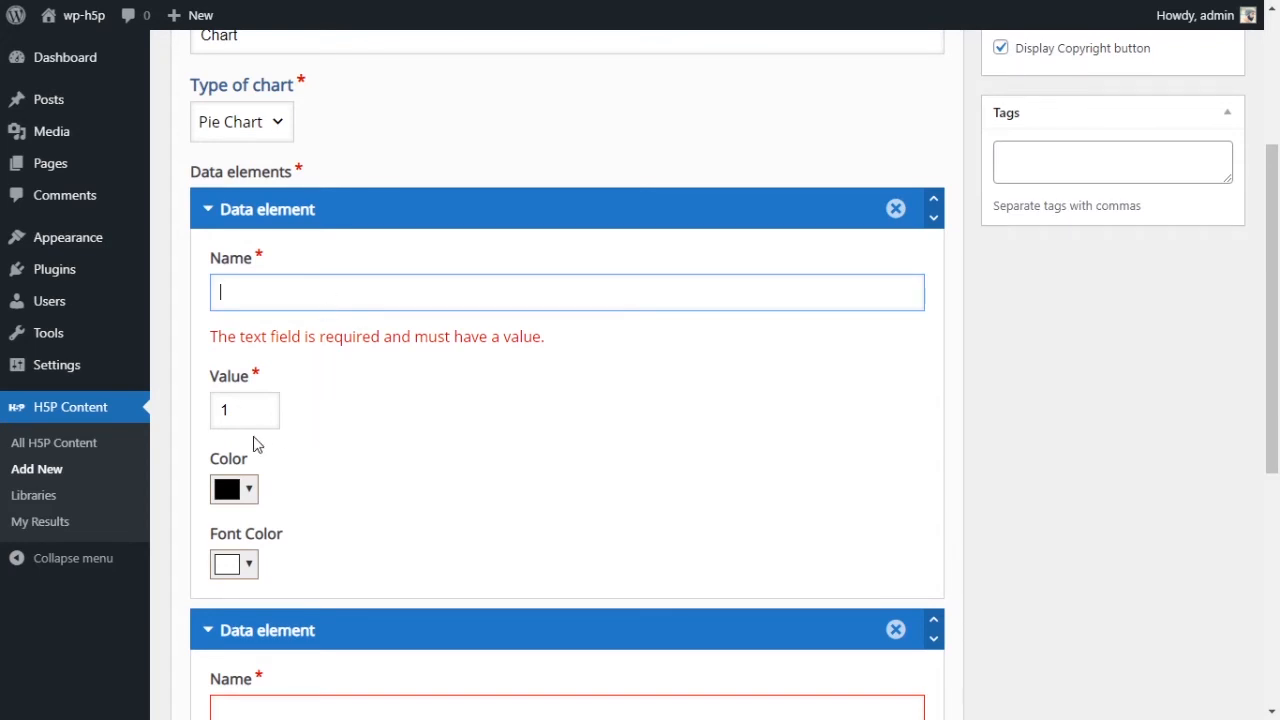
pyautogui.click(236, 410)
pyautogui.click(271, 287)
pyautogui.hotkey('alt', 'Tab')
pyautogui.click(428, 280)
pyautogui.write('Apples')
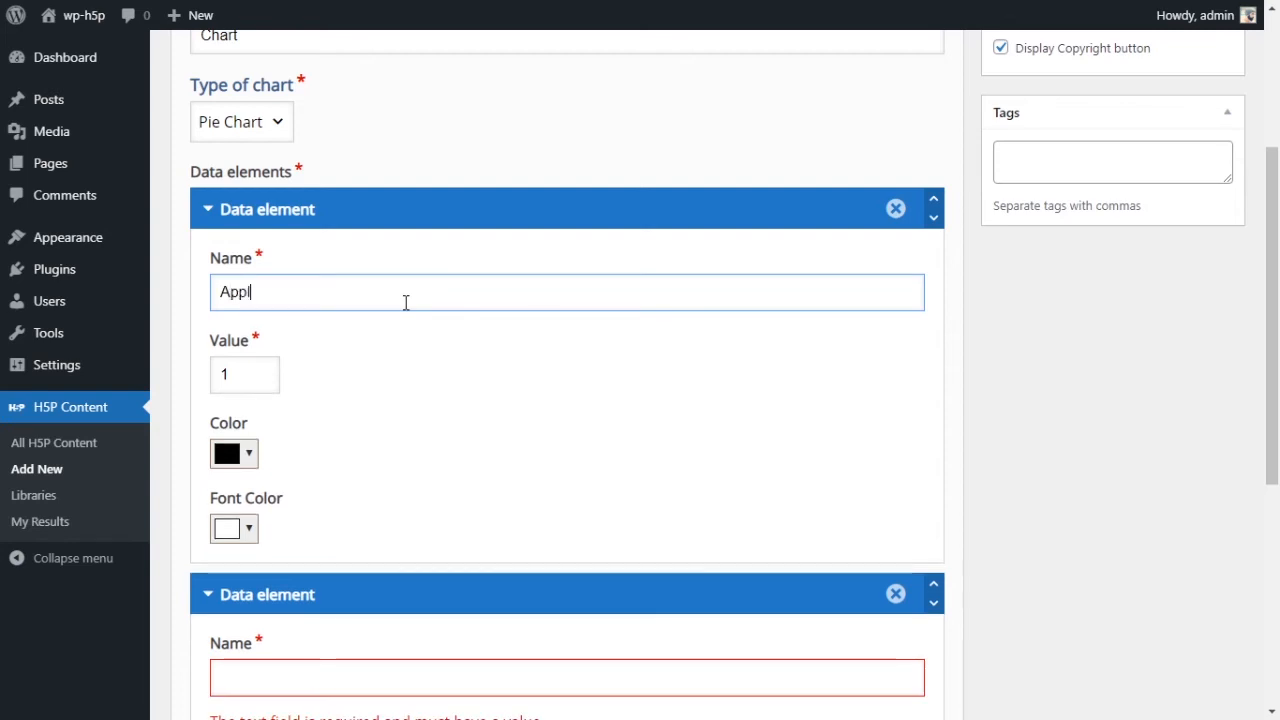
pyautogui.doubleClick(251, 375)
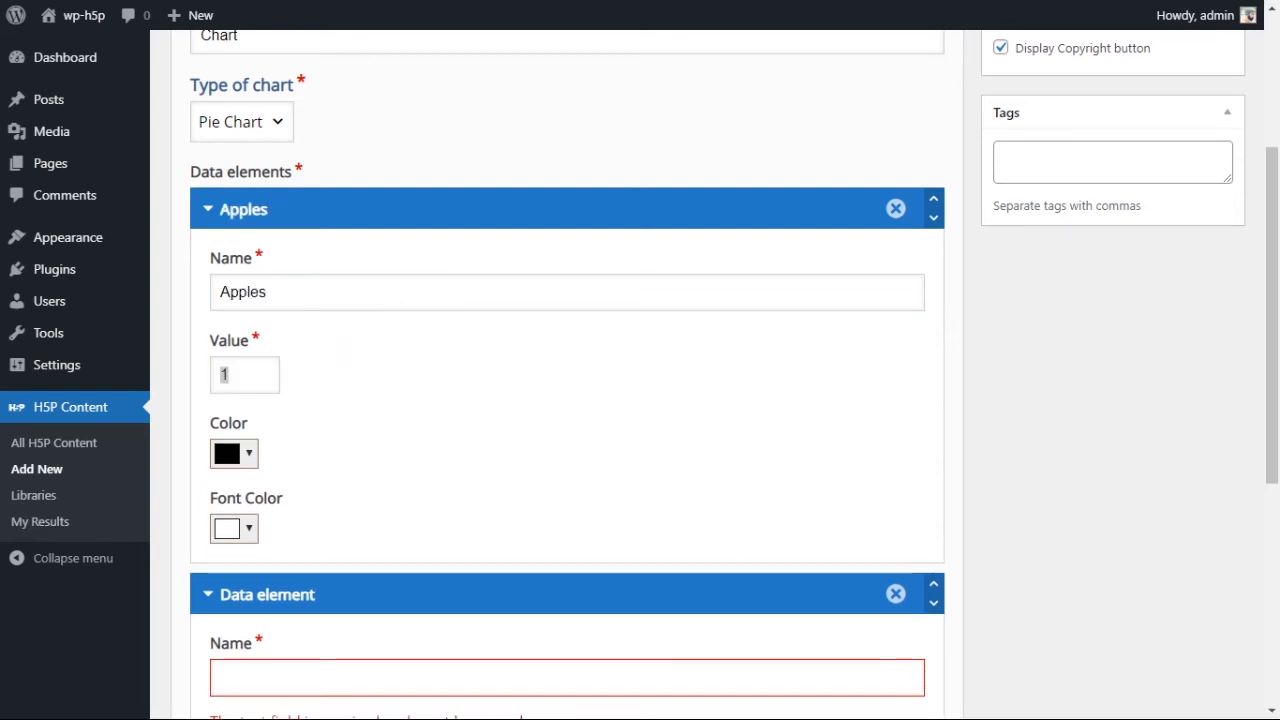
pyautogui.click(256, 360)
pyautogui.write('3')
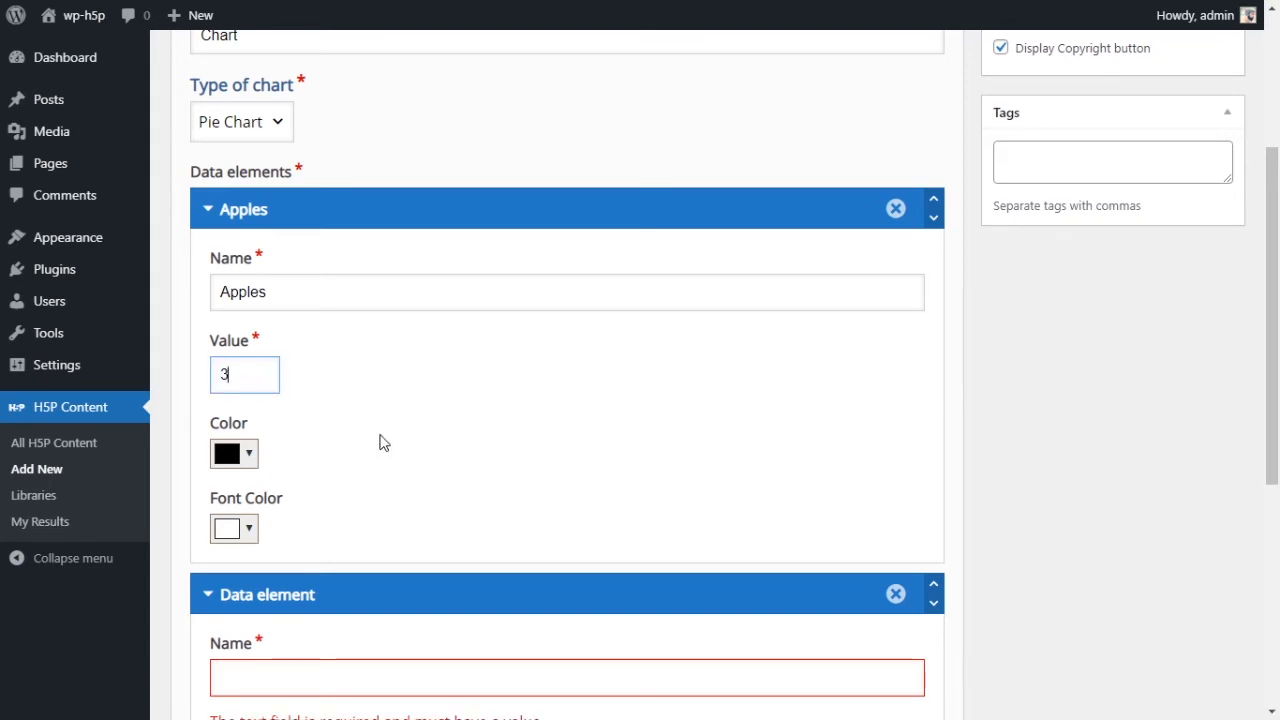
# Set the Apples data element's color to a bright red.
pyautogui.click(248, 453)
pyautogui.moveTo(277, 483); pyautogui.dragTo(317, 486)
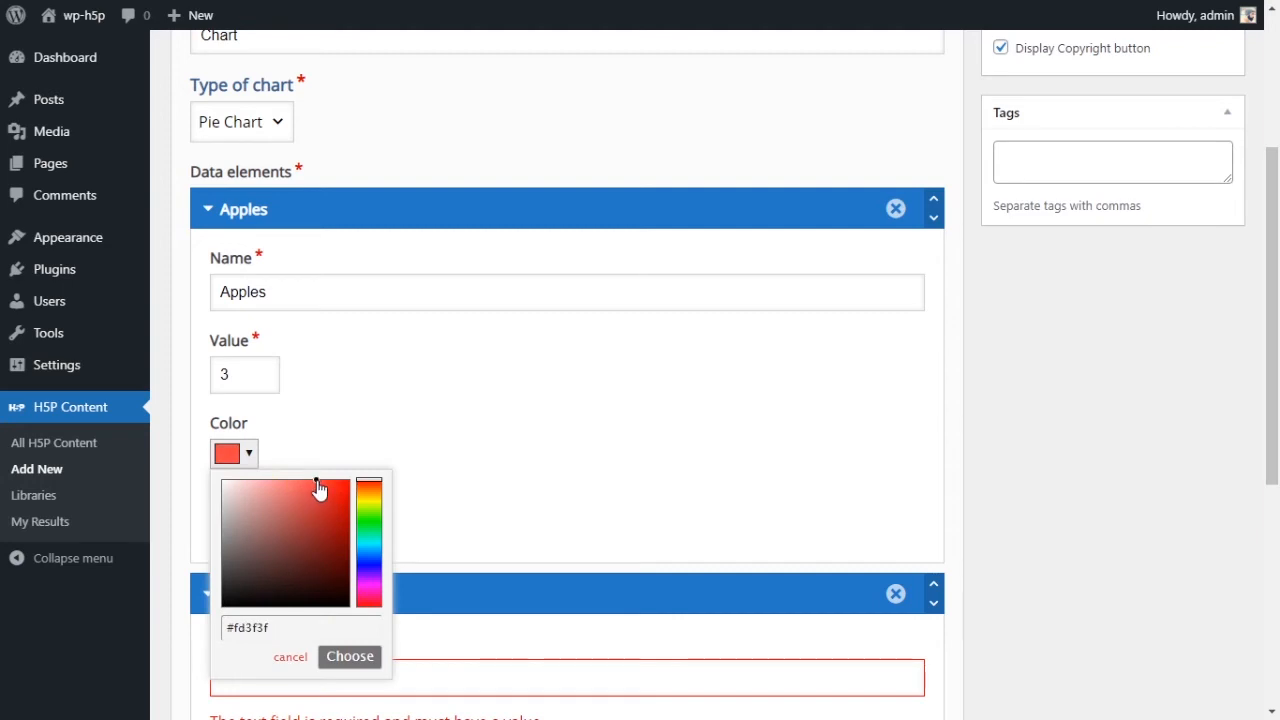
pyautogui.click(337, 457)
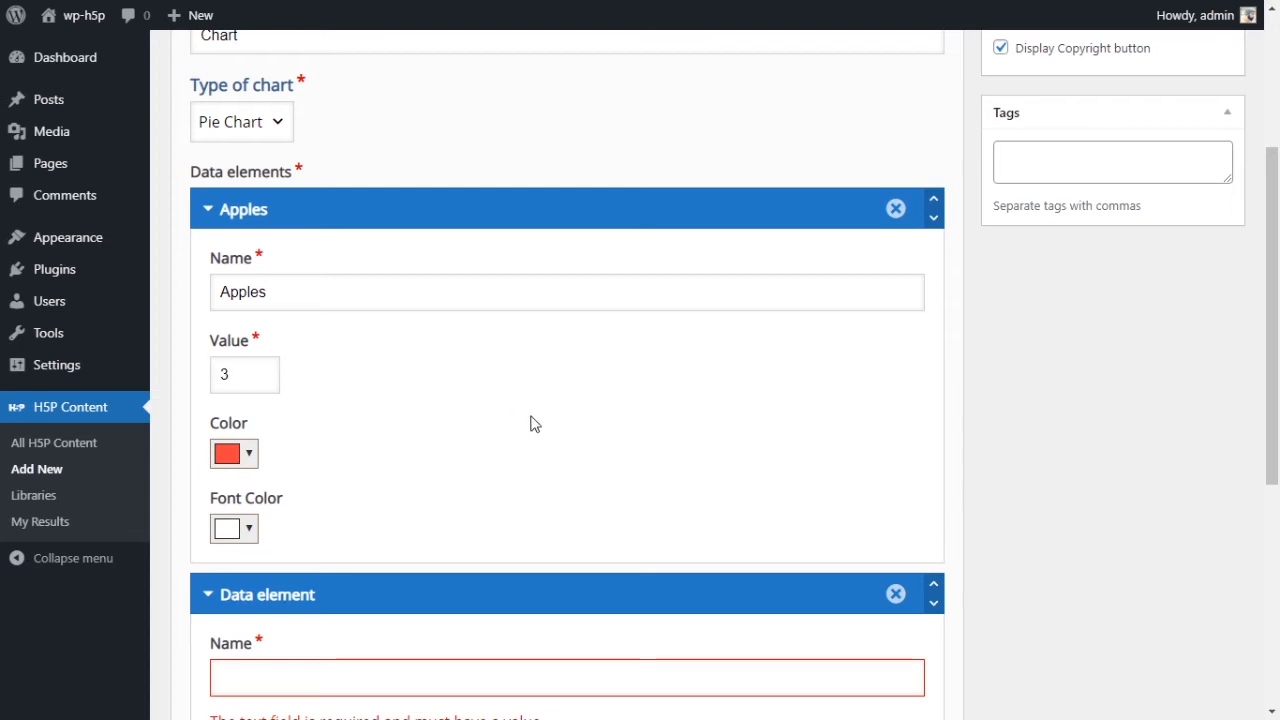
# Name the second data element "Oranges" and set its value to 4.
pyautogui.scroll(-1, 526, 436)
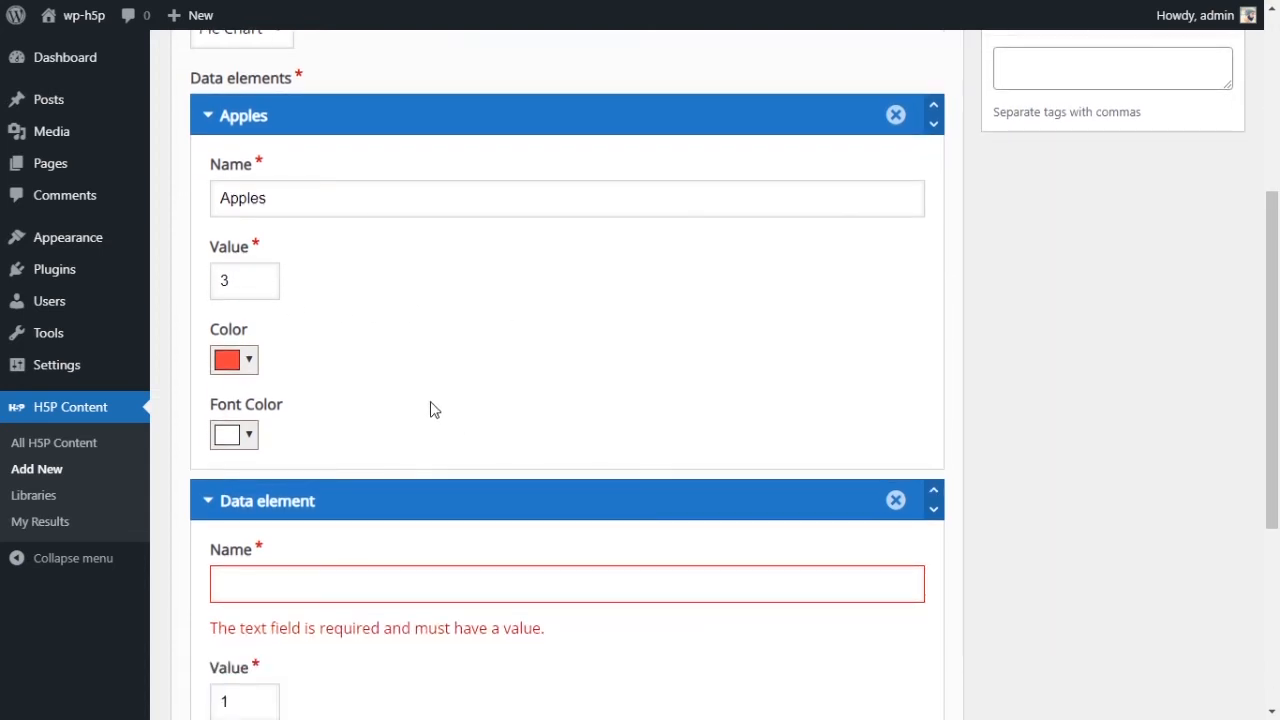
pyautogui.scroll(-2, 366, 403)
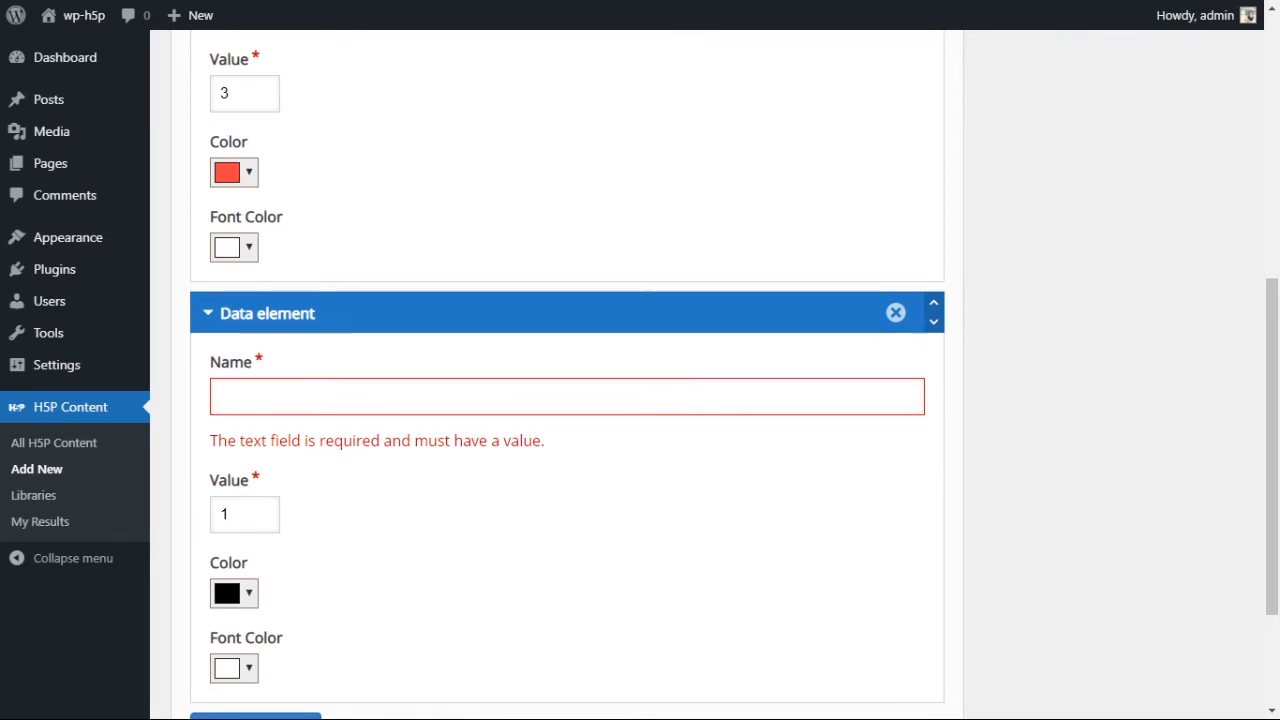
pyautogui.click(370, 398)
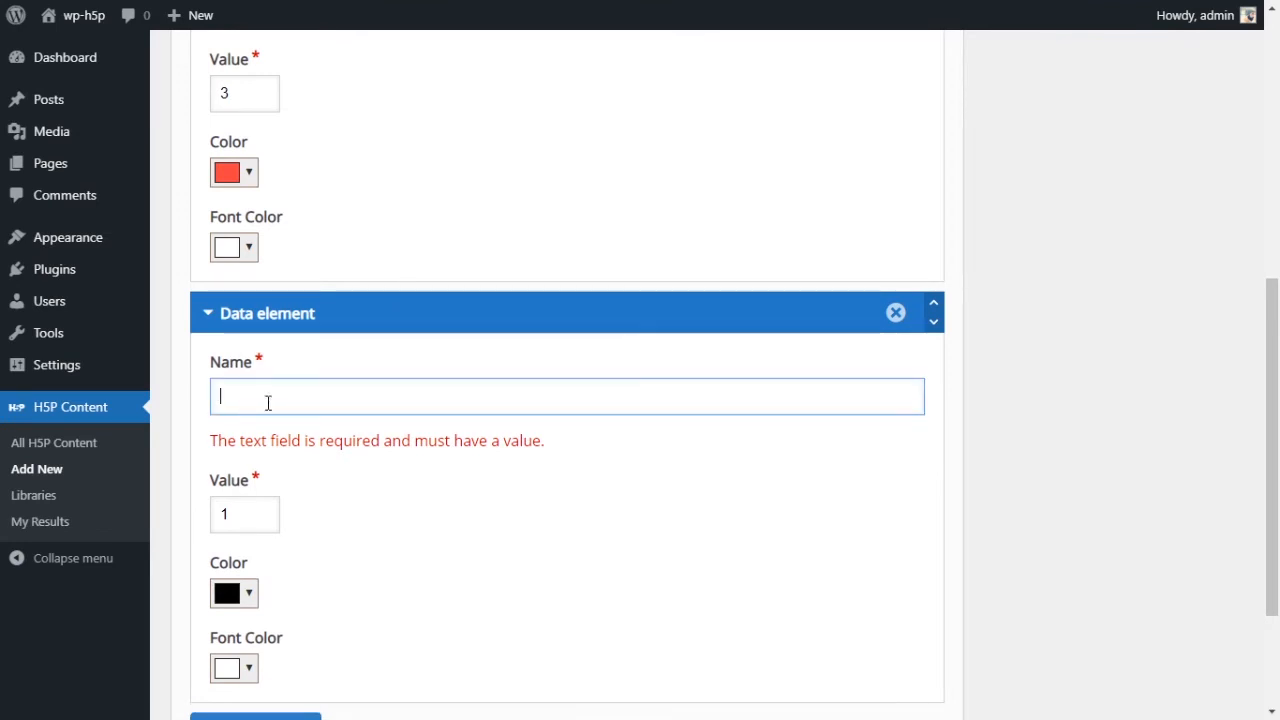
pyautogui.write('Oranges')
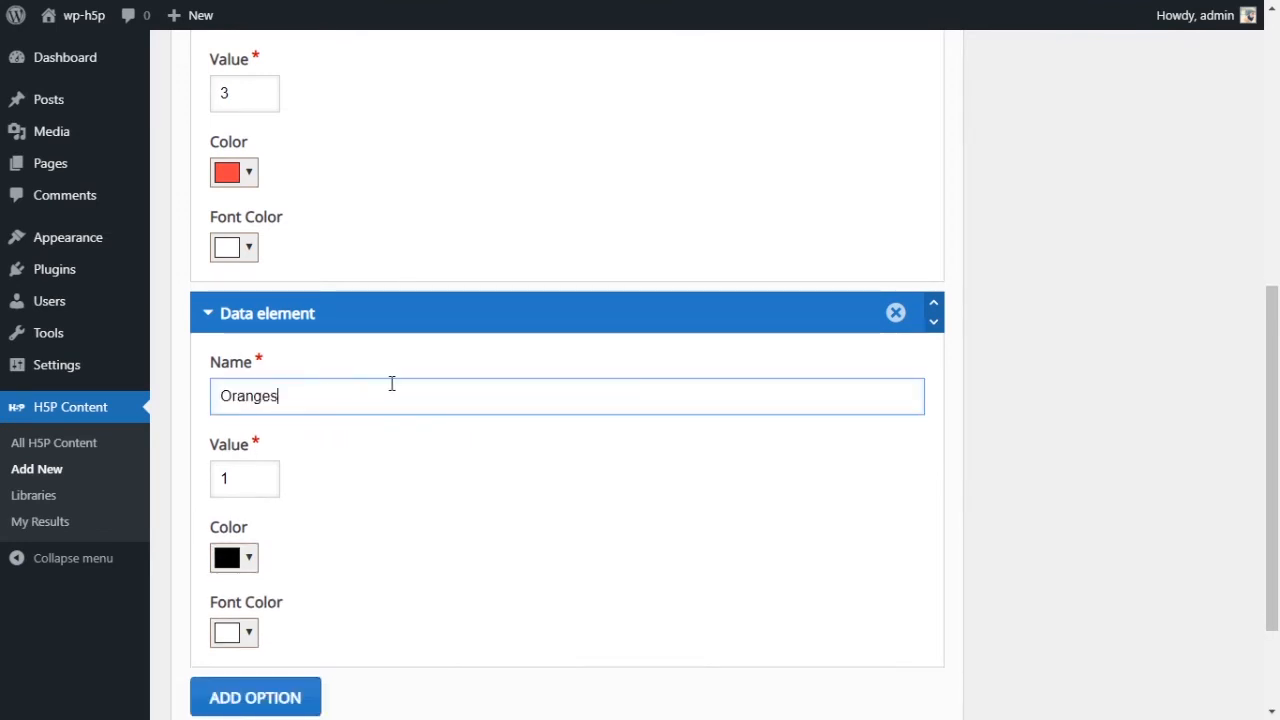
pyautogui.doubleClick(228, 481)
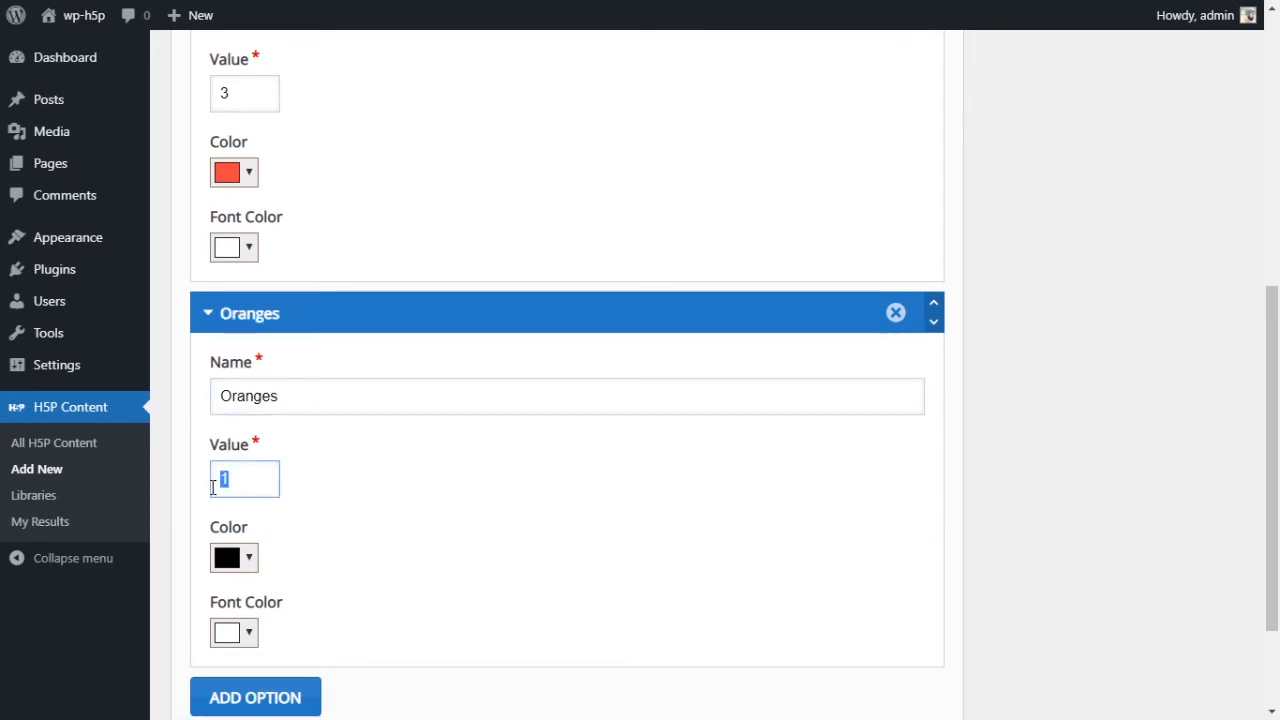
pyautogui.write('4')
# Set the Oranges data element's color to a bright yellow-orange.
pyautogui.click(252, 557)
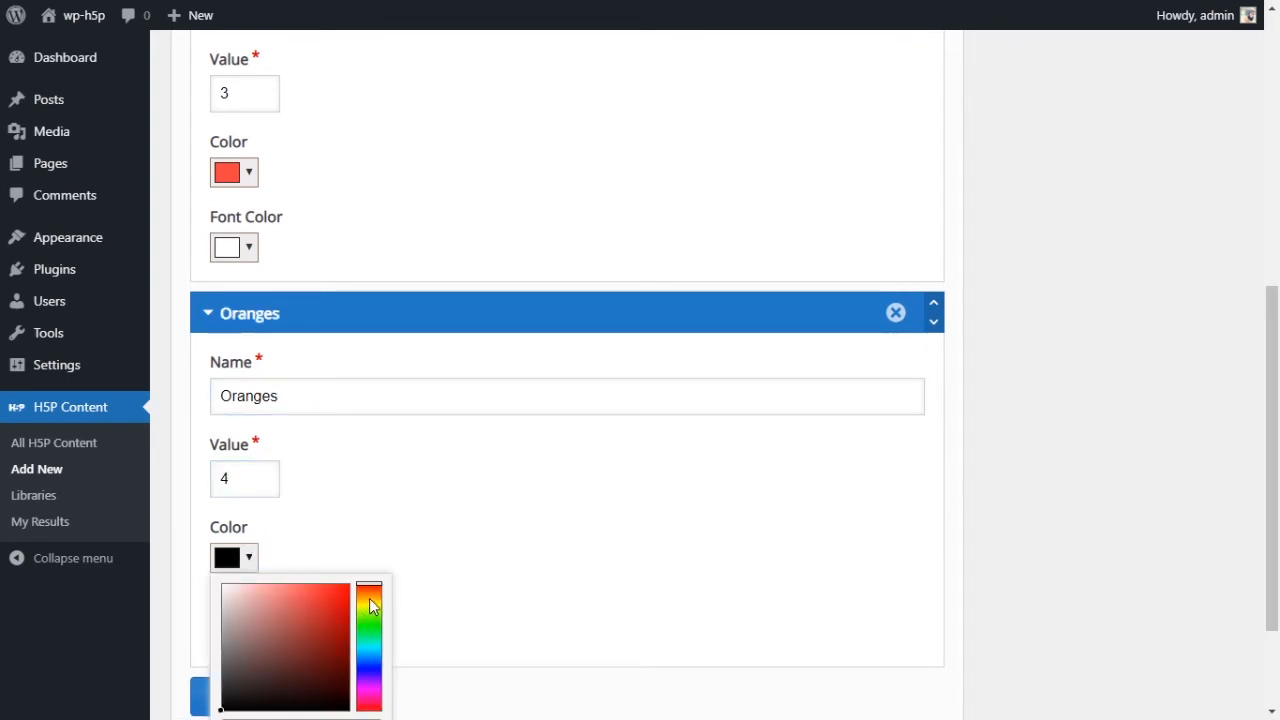
pyautogui.click(370, 600)
pyautogui.moveTo(309, 600); pyautogui.dragTo(347, 589)
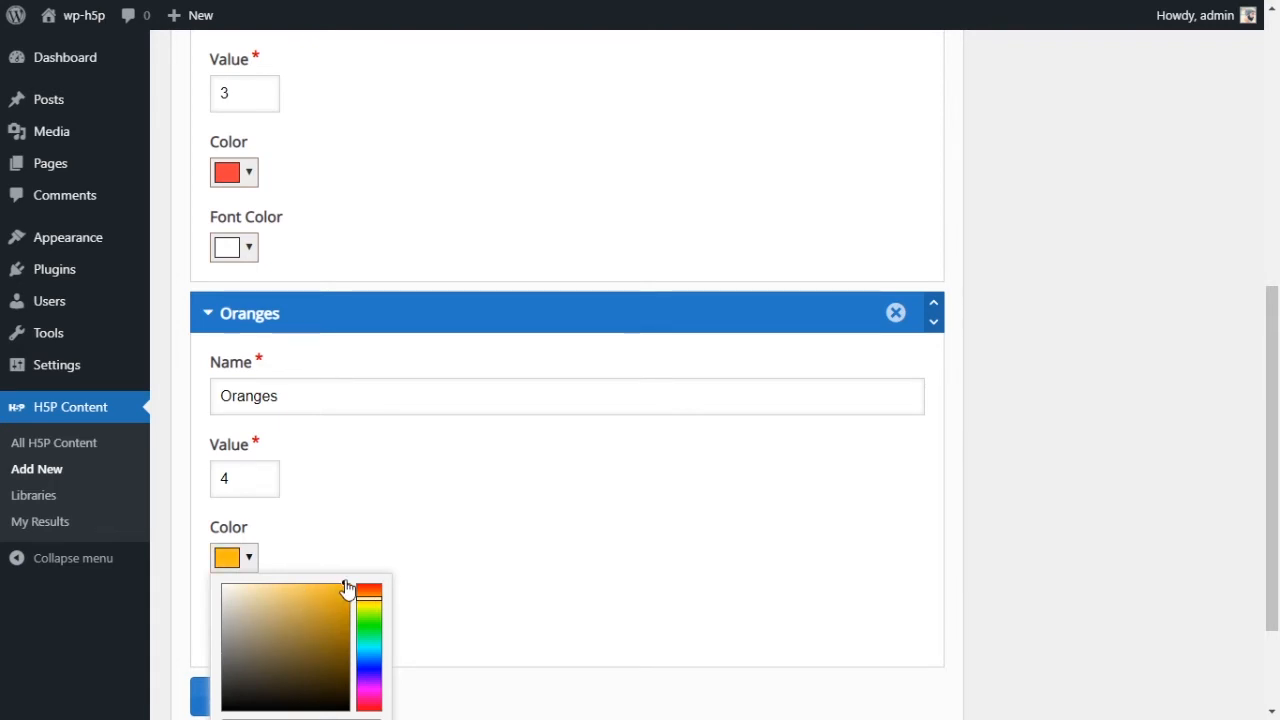
pyautogui.click(363, 528)
# Add a third data element named "Grapes" with a value of 10.
pyautogui.scroll(-2, 363, 527)
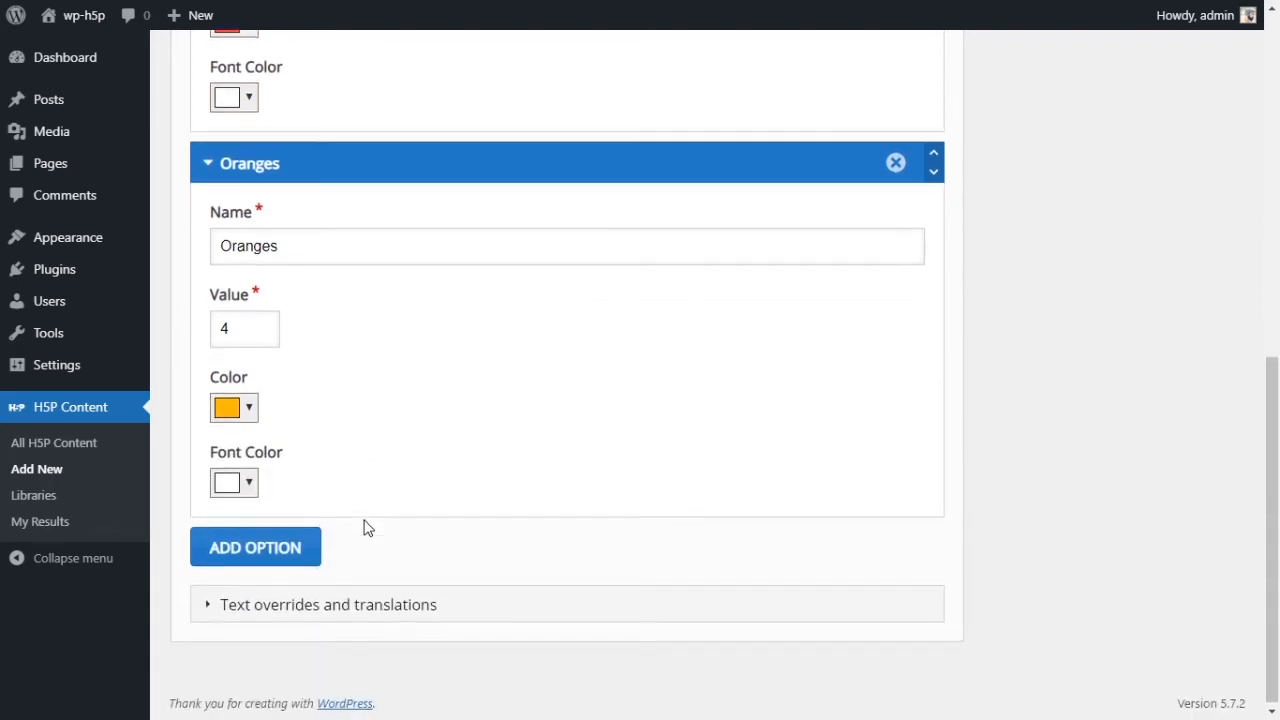
pyautogui.scroll(3, 277, 237)
pyautogui.scroll(-3, 446, 471)
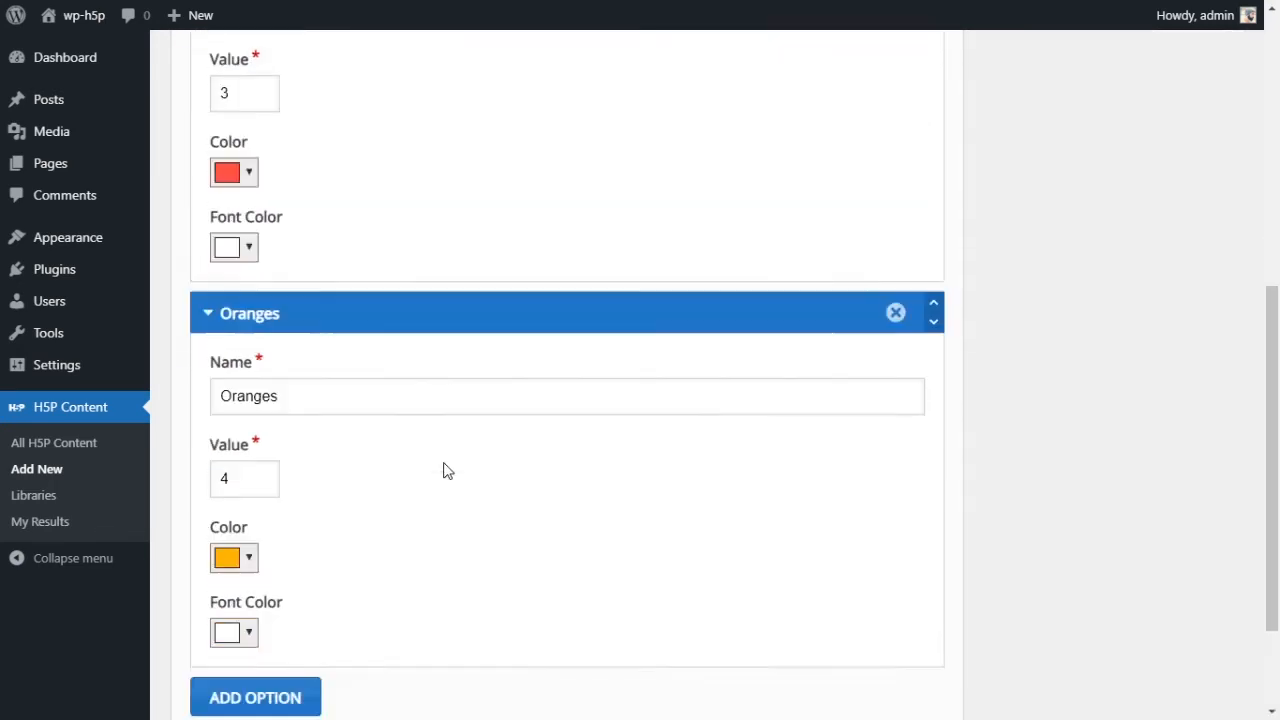
pyautogui.click(272, 563)
pyautogui.scroll(-3, 454, 526)
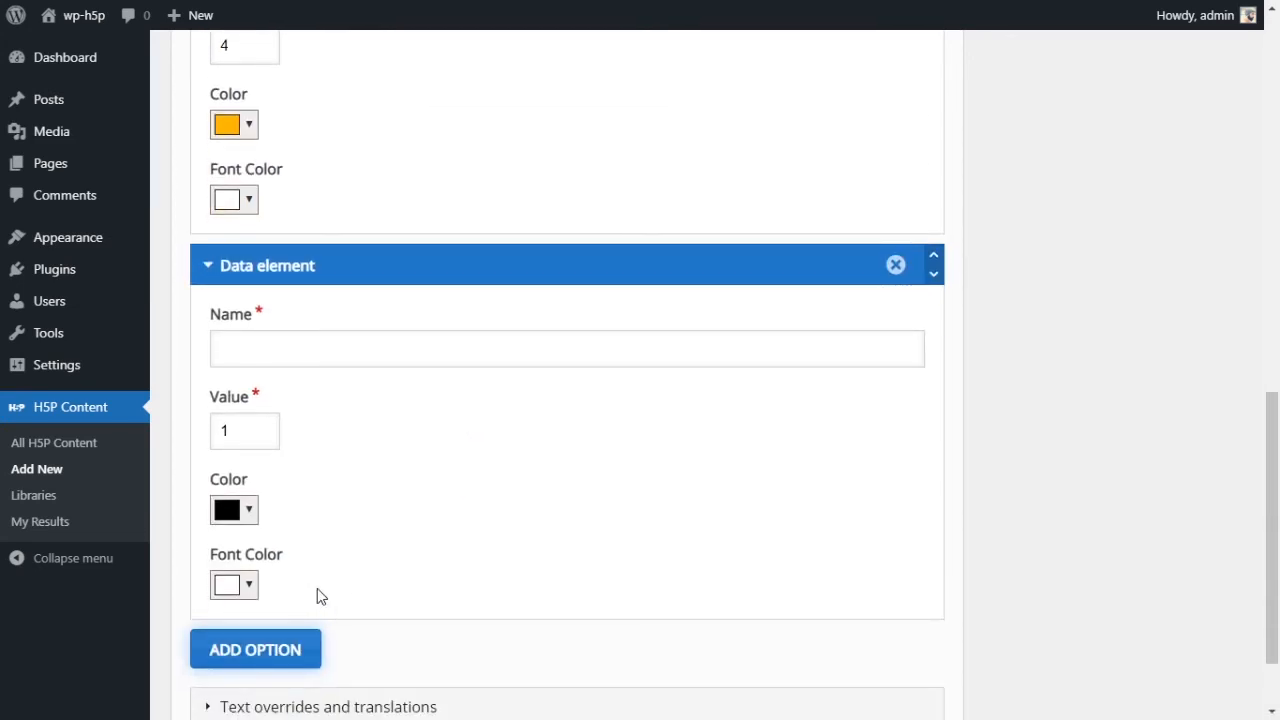
pyautogui.scroll(3, 316, 588)
pyautogui.scroll(-3, 315, 590)
pyautogui.scroll(-1, 315, 590)
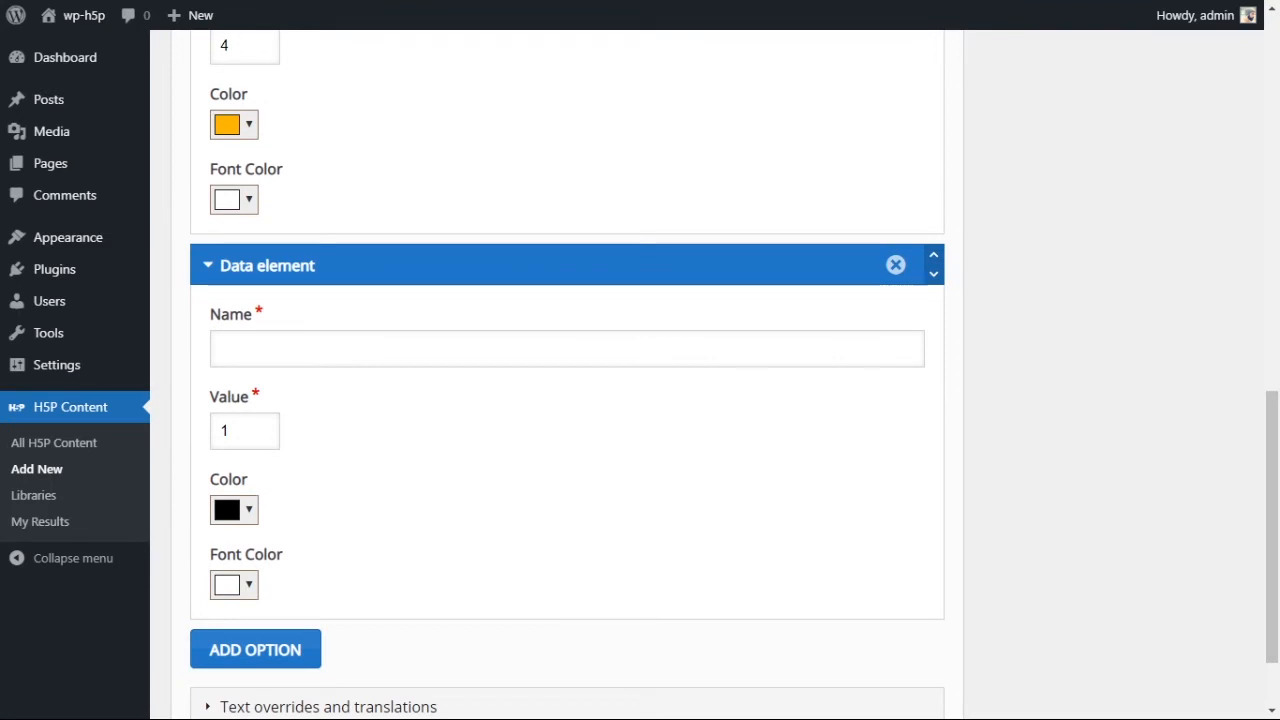
pyautogui.click(340, 355)
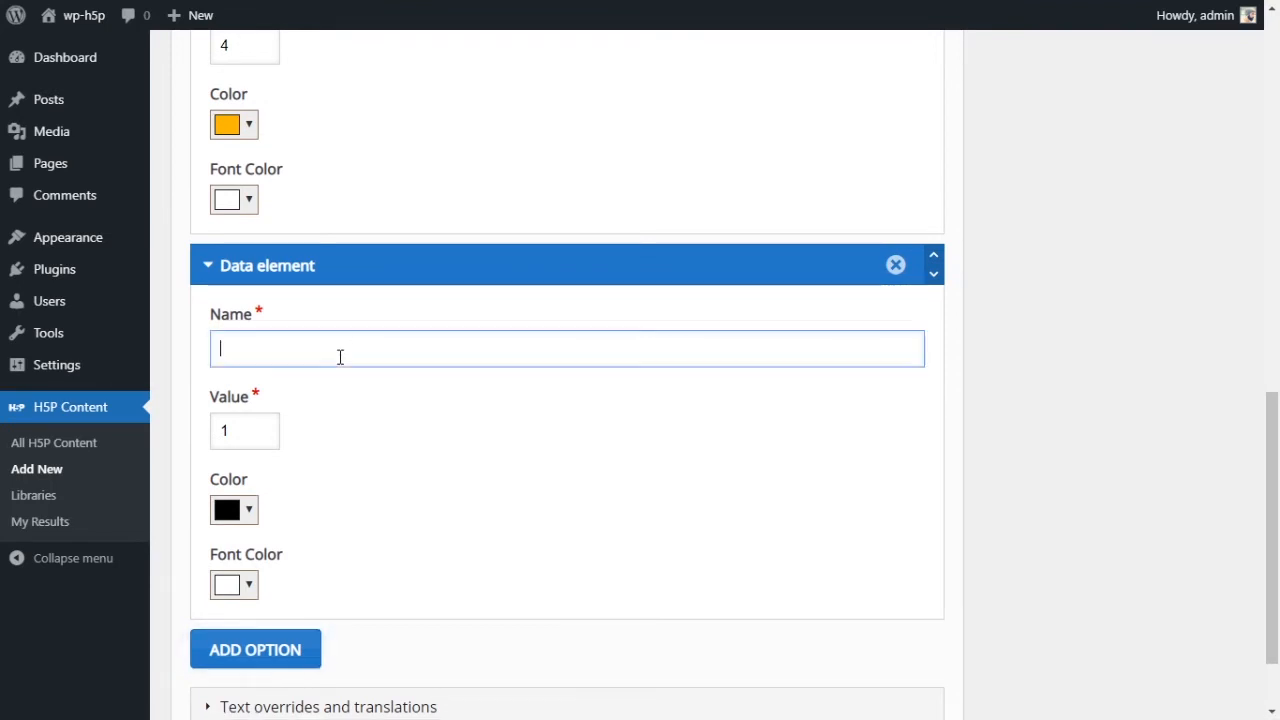
pyautogui.write('Grapes')
pyautogui.press('Tab')
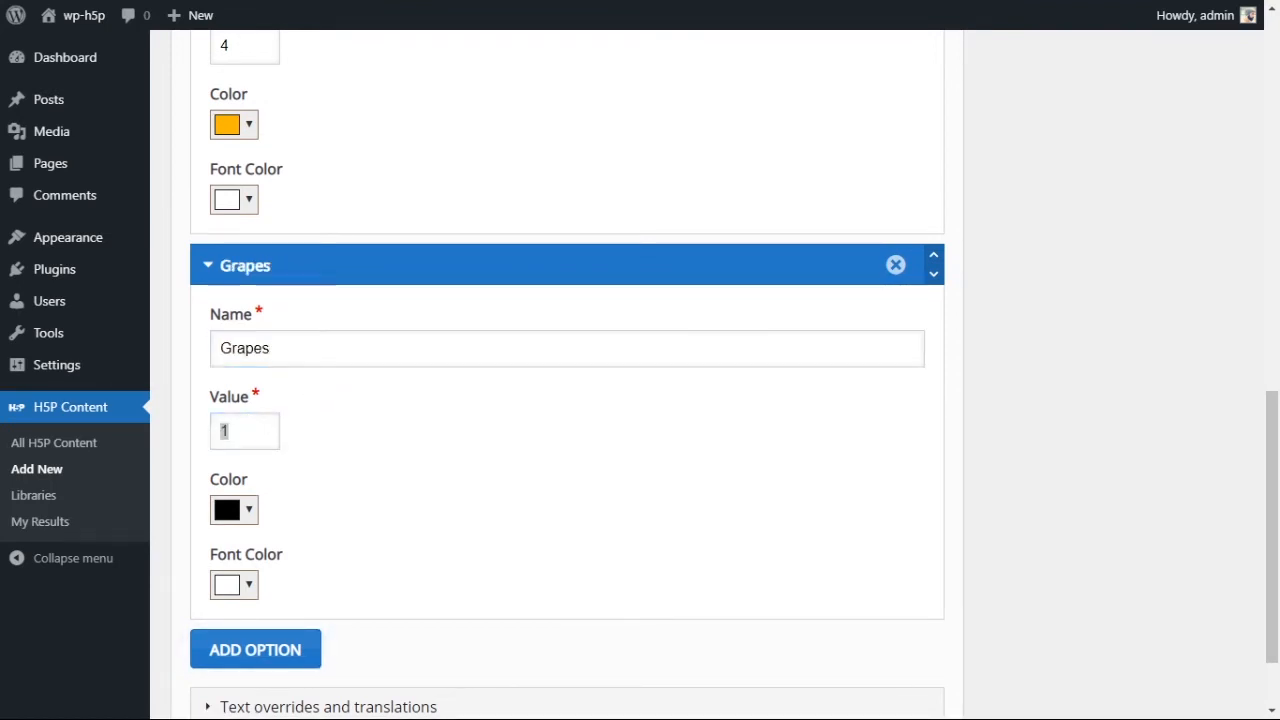
pyautogui.write('10')
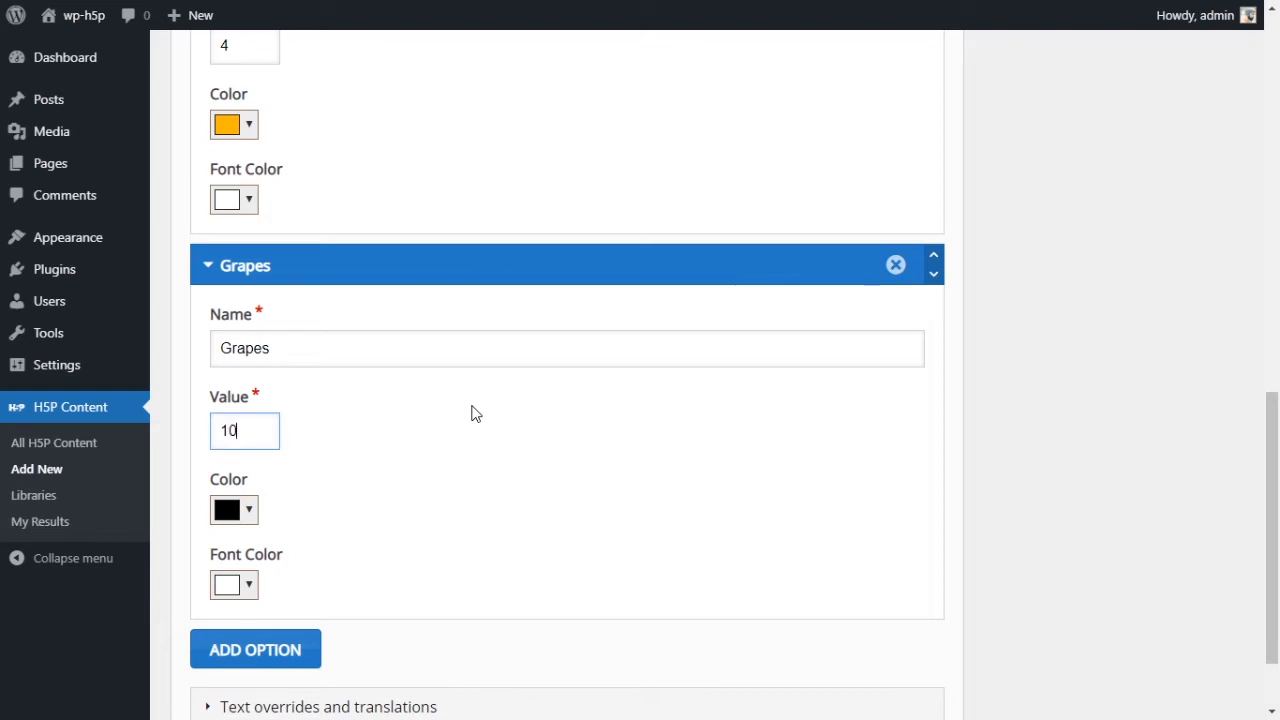
# Set the Grapes data element's color to a bright purple.
pyautogui.click(274, 509)
pyautogui.moveTo(371, 628)
pyautogui.mouseDown()
pyautogui.moveTo(371, 646)
pyautogui.moveTo(371, 634)
pyautogui.mouseUp()
pyautogui.moveTo(331, 580); pyautogui.dragTo(330, 525)
pyautogui.click(445, 477)
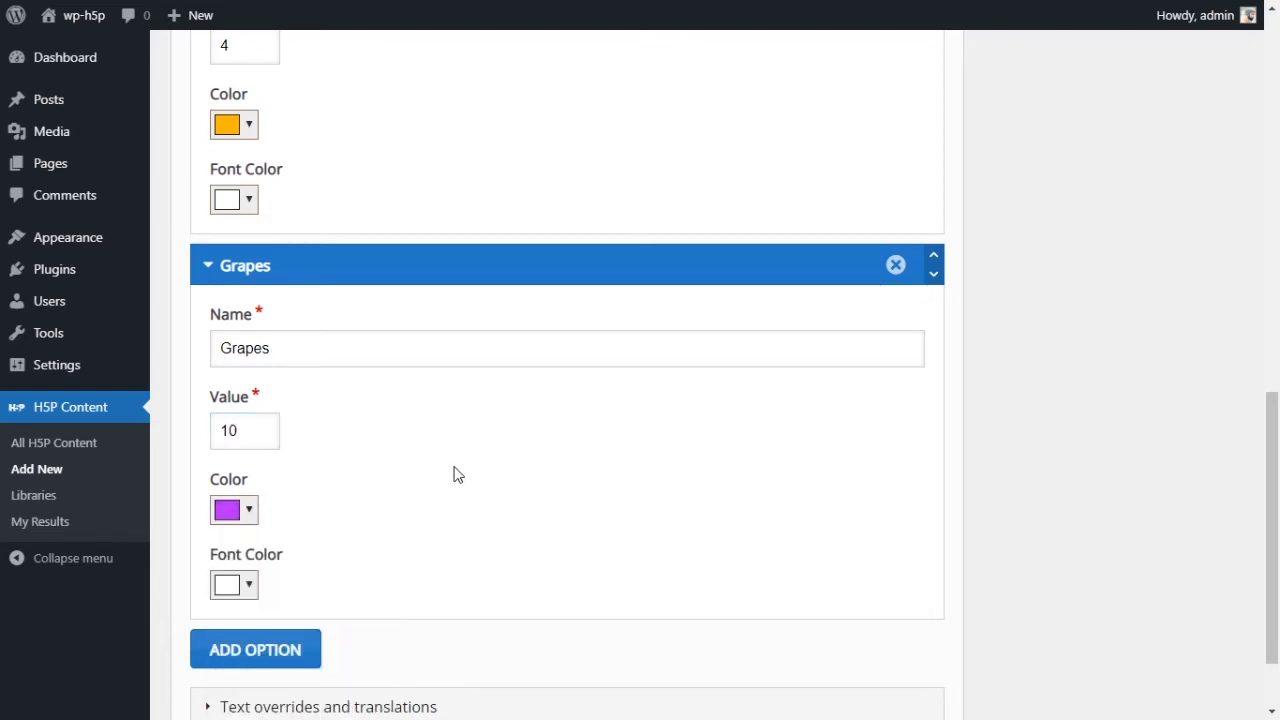
# Add a fourth data element named "Strawberries" with a value of 15.
pyautogui.scroll(-2, 454, 474)
pyautogui.click(272, 547)
pyautogui.scroll(-3, 400, 477)
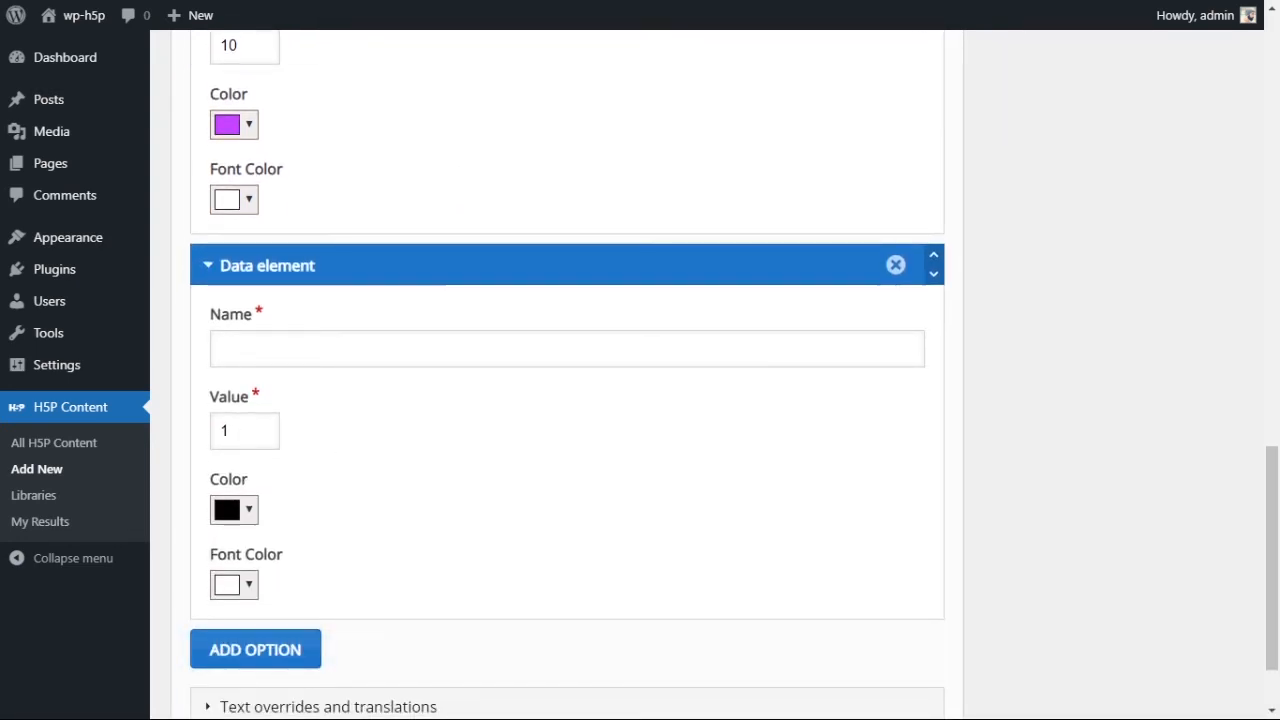
pyautogui.click(407, 355)
pyautogui.write('Strawberries')
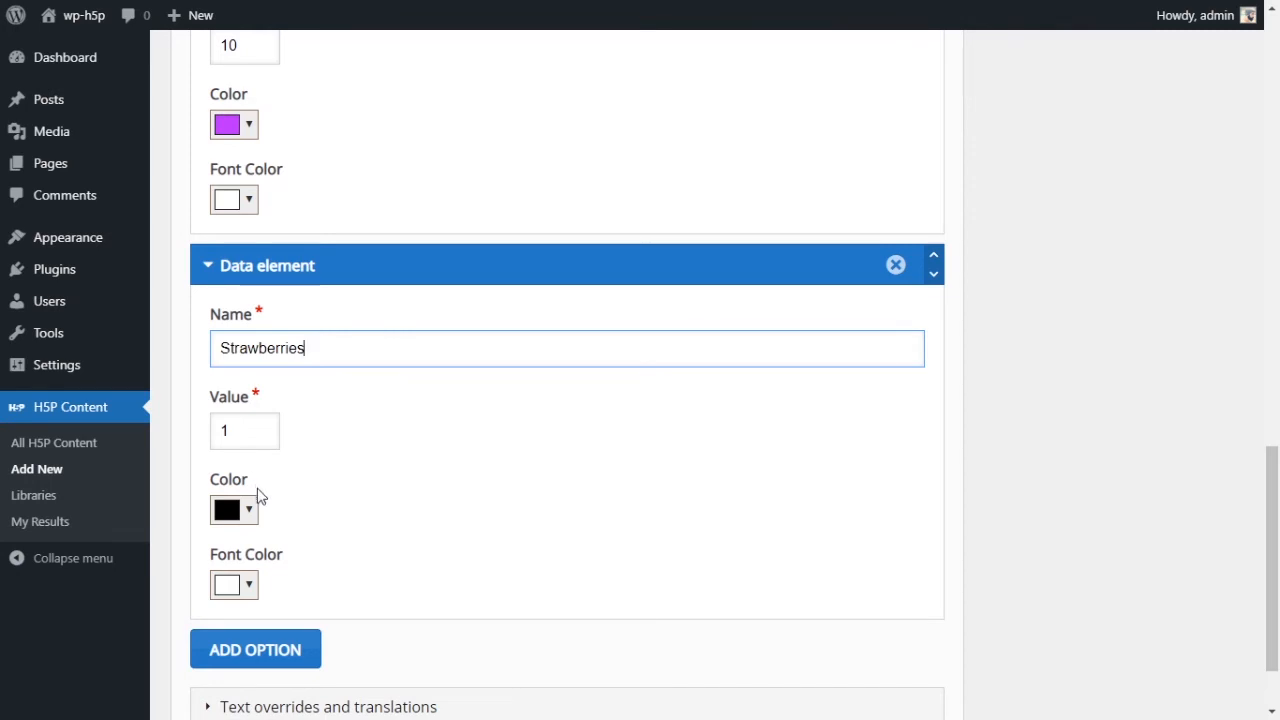
pyautogui.doubleClick(255, 437)
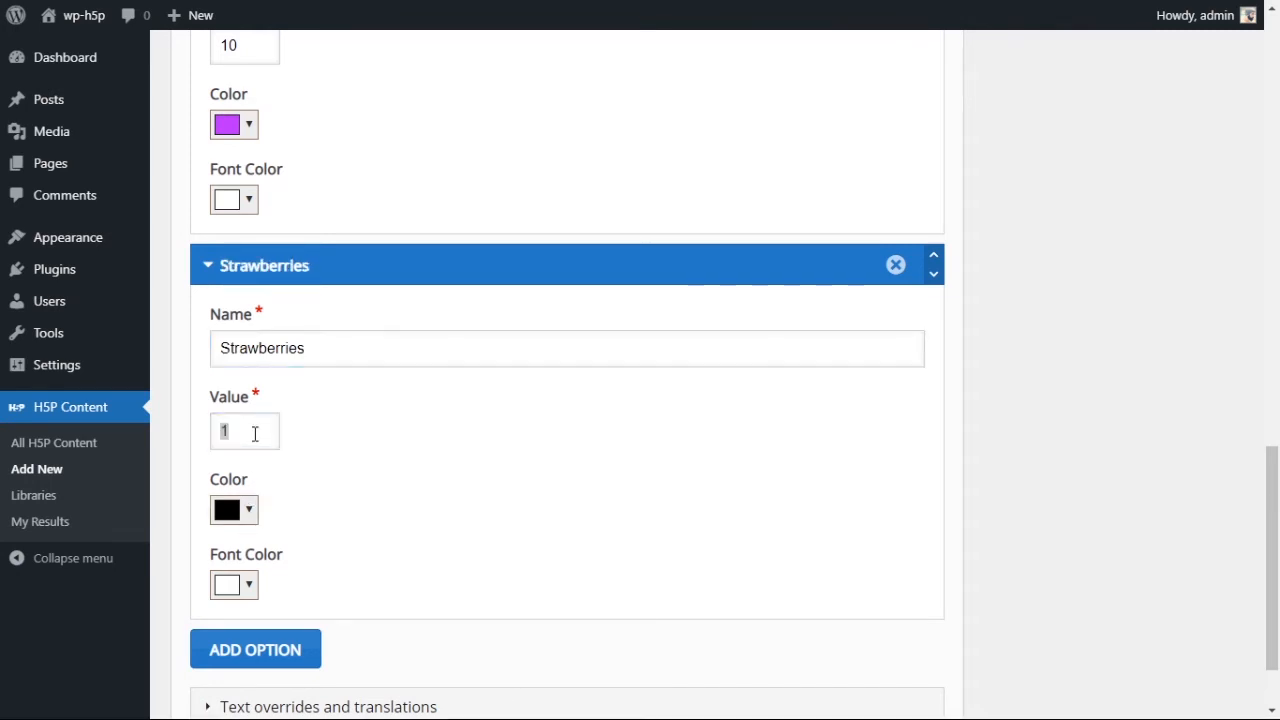
pyautogui.write('15')
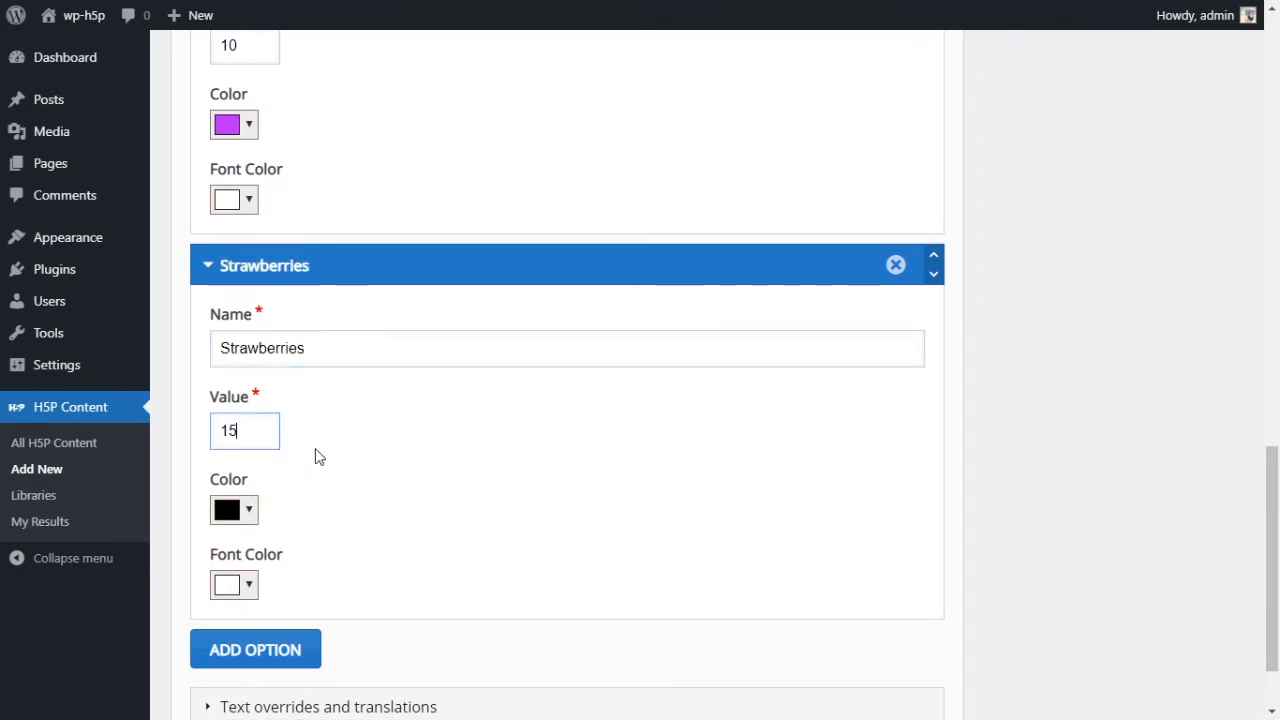
# Set the Strawberries data element's color to bright red (#ff0d0d).
pyautogui.click(243, 518)
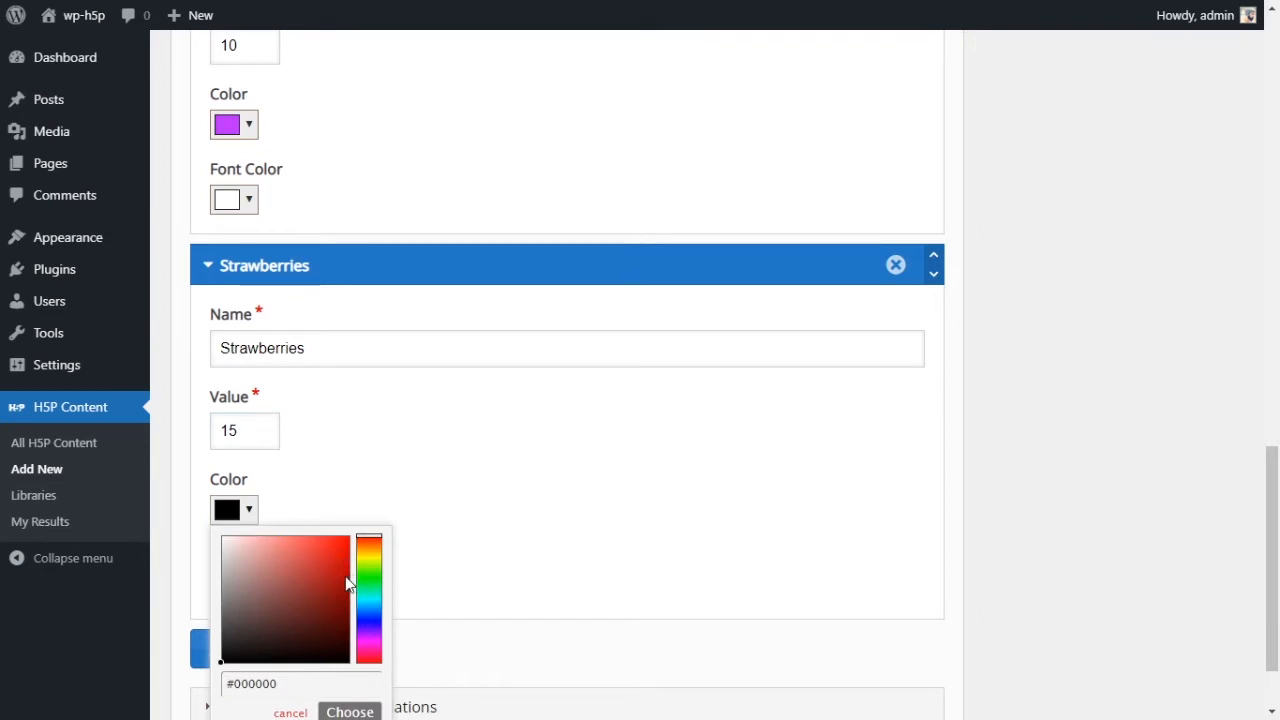
pyautogui.moveTo(346, 583); pyautogui.dragTo(342, 533)
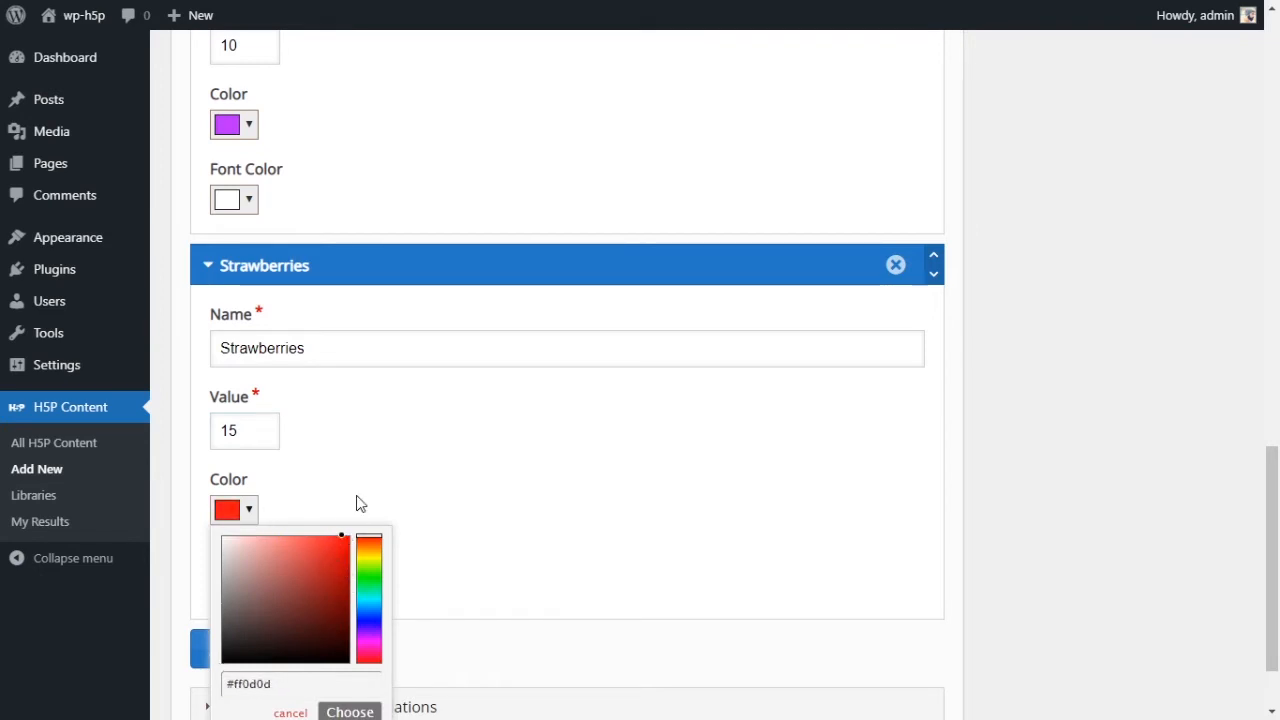
pyautogui.click(362, 503)
# Add a fifth data element named "Plums" with a value of 7.
pyautogui.scroll(-2, 471, 492)
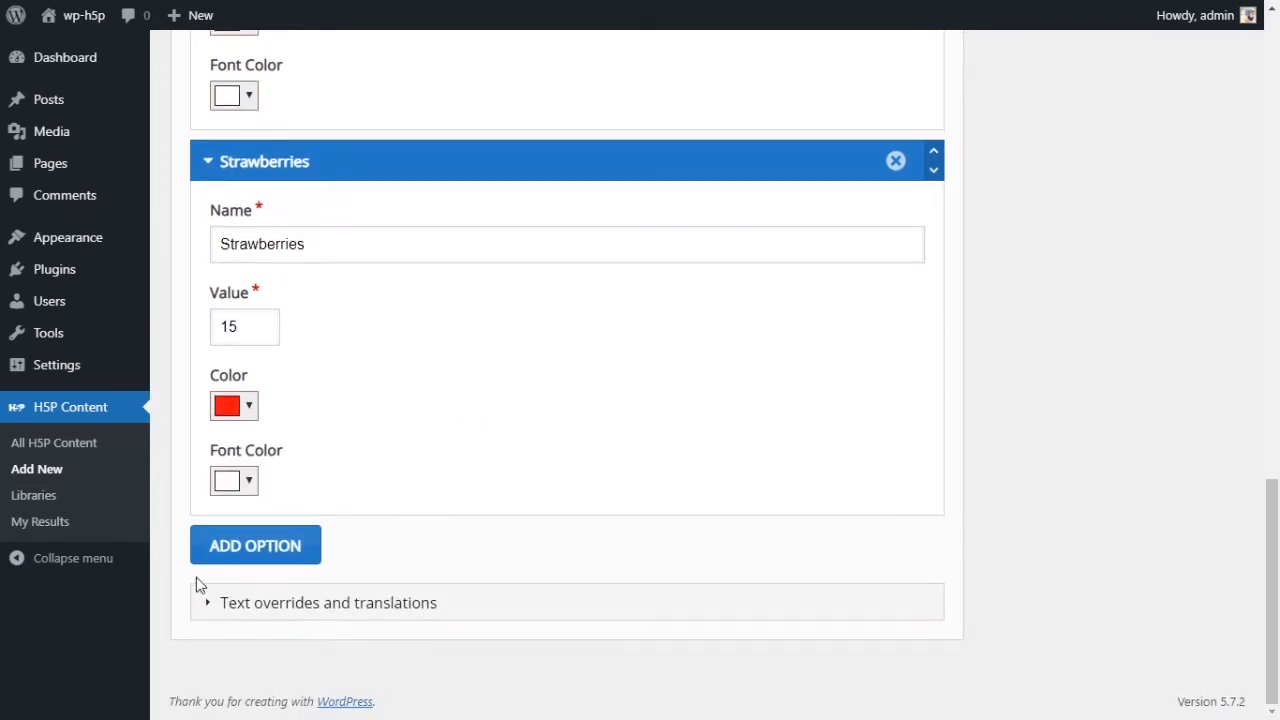
pyautogui.click(277, 554)
pyautogui.scroll(-3, 330, 500)
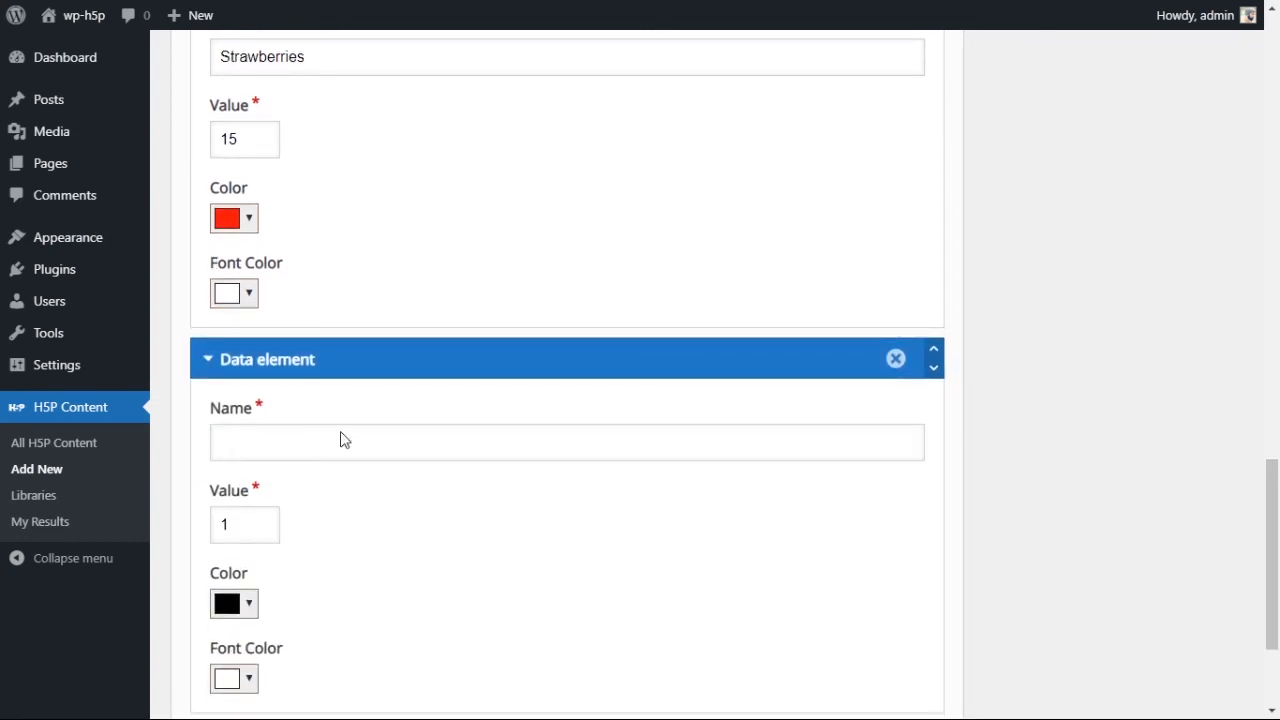
pyautogui.click(272, 440)
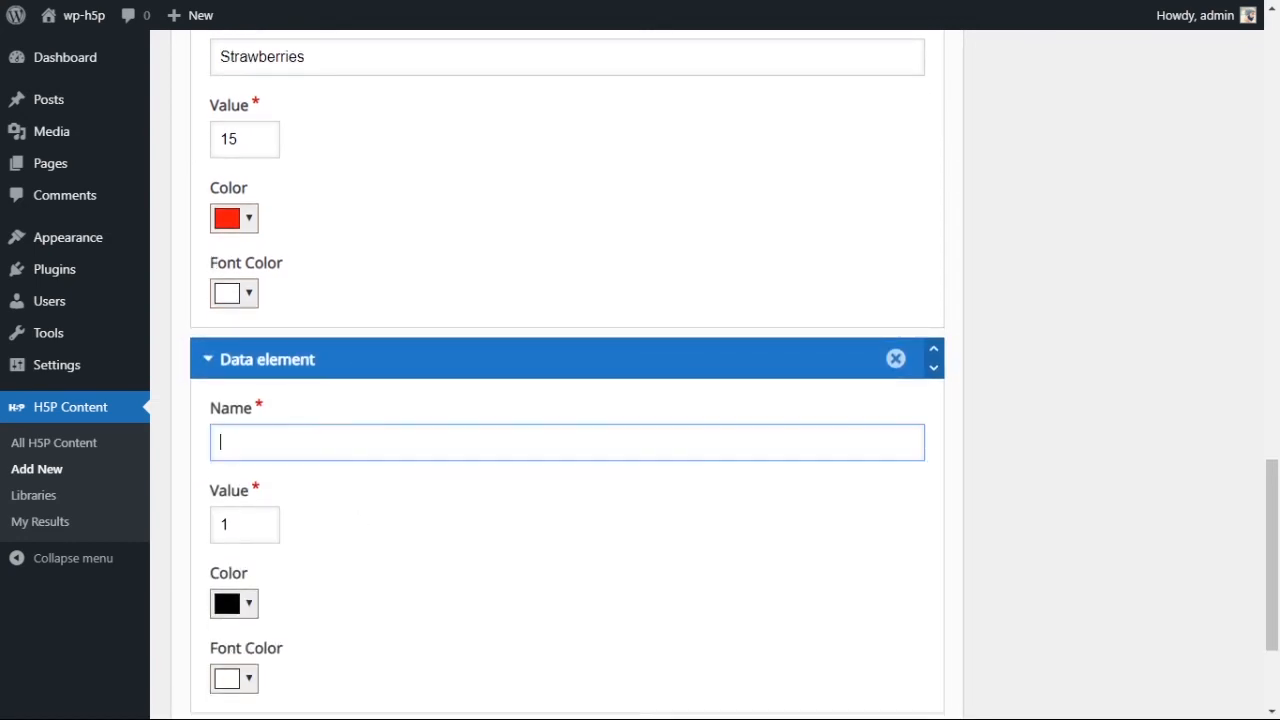
pyautogui.write('Plums')
pyautogui.scroll(-2, 323, 491)
pyautogui.click(240, 336)
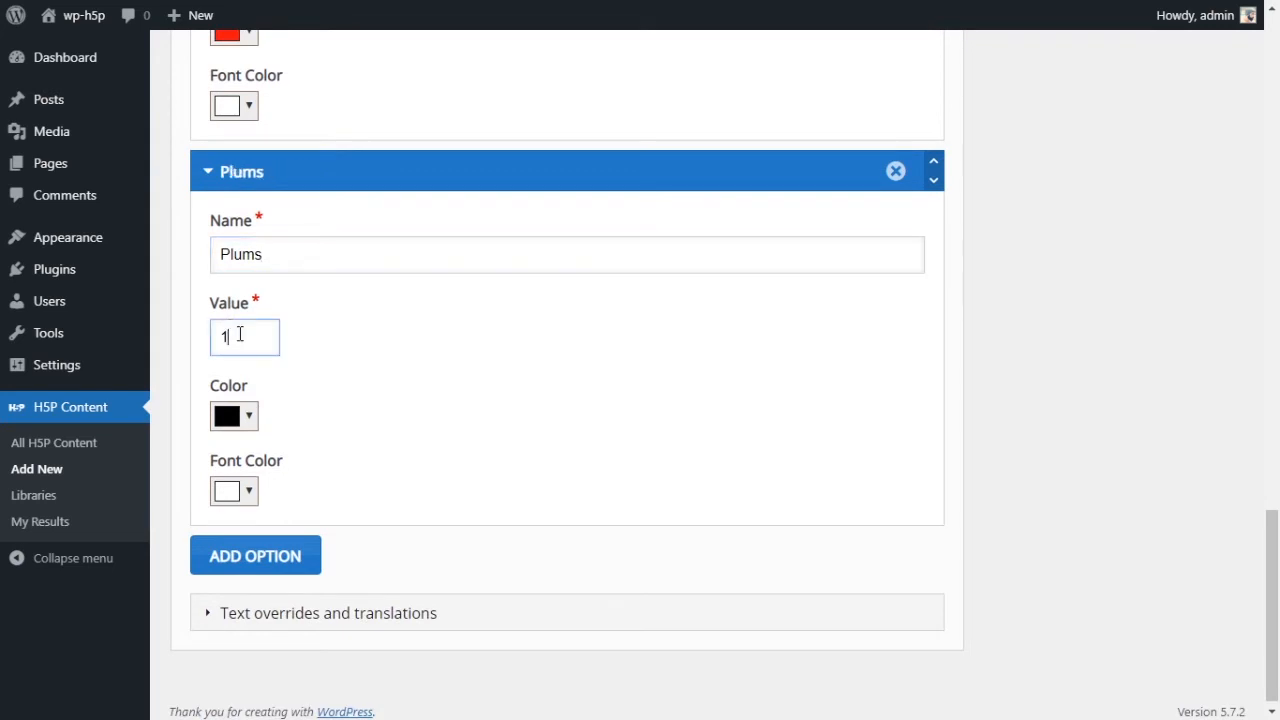
pyautogui.doubleClick(240, 336)
pyautogui.write('7')
# Set the Plums data element's color to dark purple (#4d0078).
pyautogui.click(256, 420)
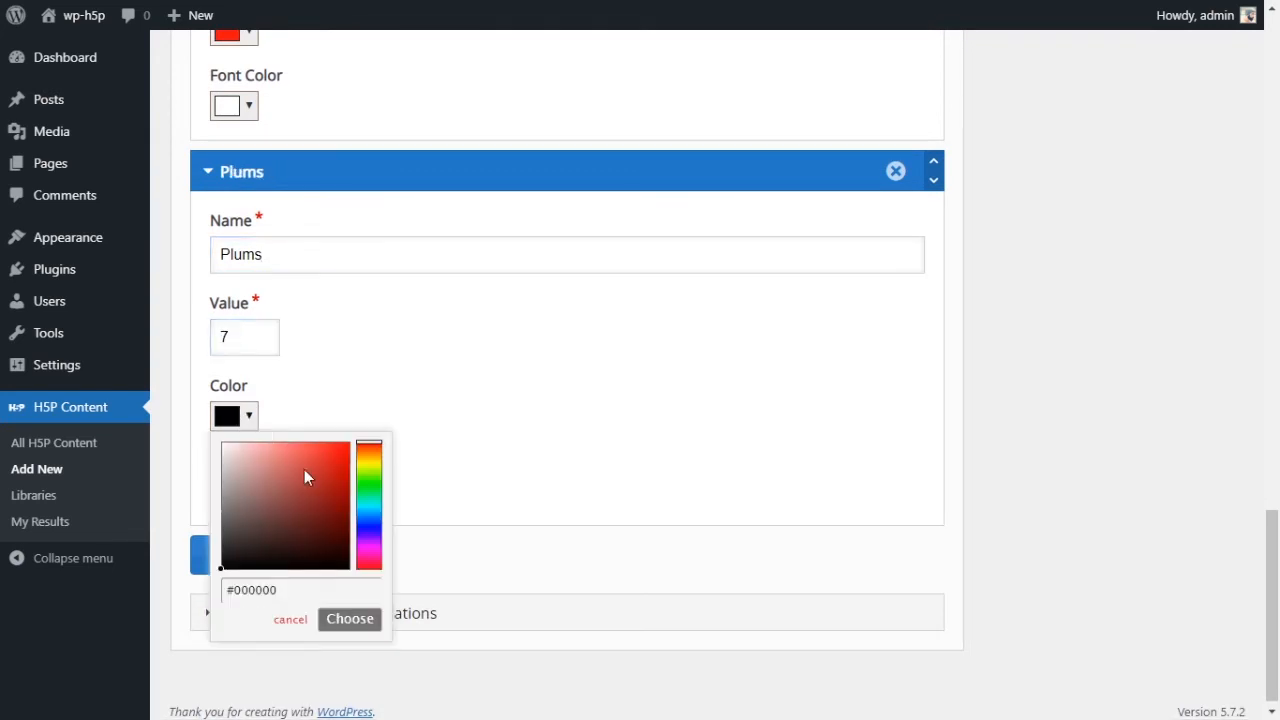
pyautogui.click(373, 542)
pyautogui.click(380, 547)
pyautogui.click(379, 541)
pyautogui.click(349, 499)
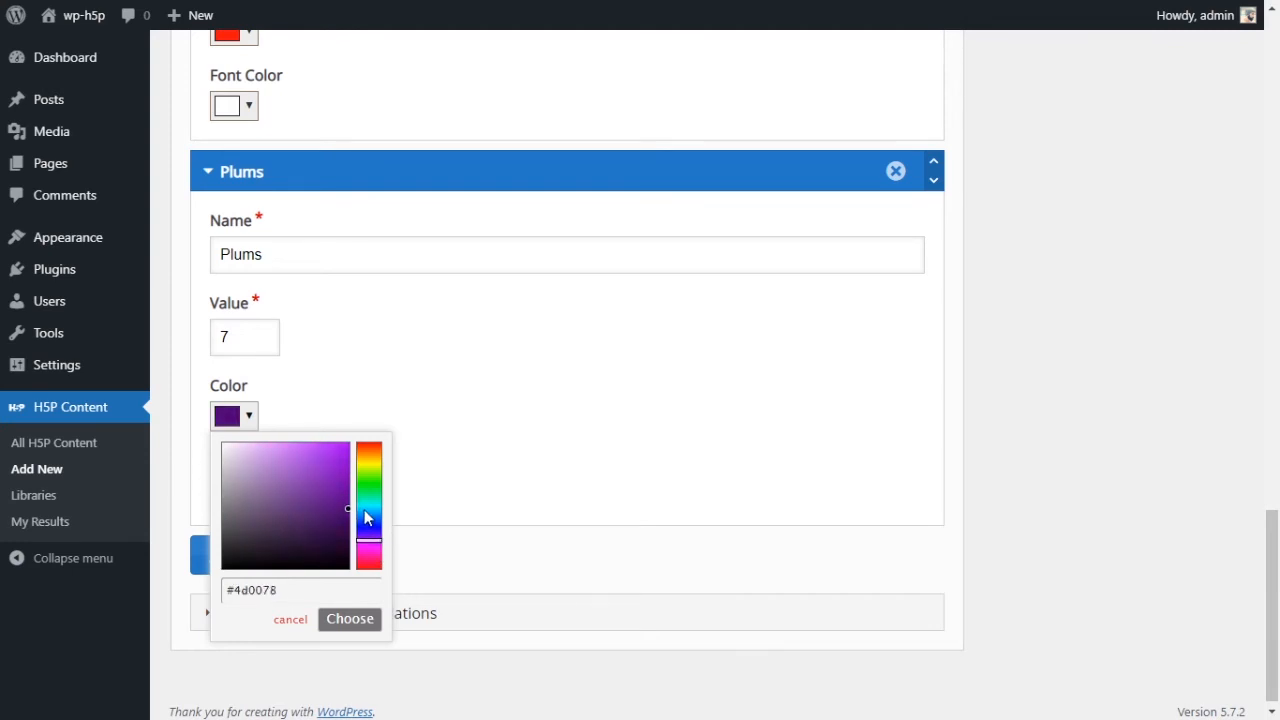
pyautogui.click(368, 516)
pyautogui.click(508, 458)
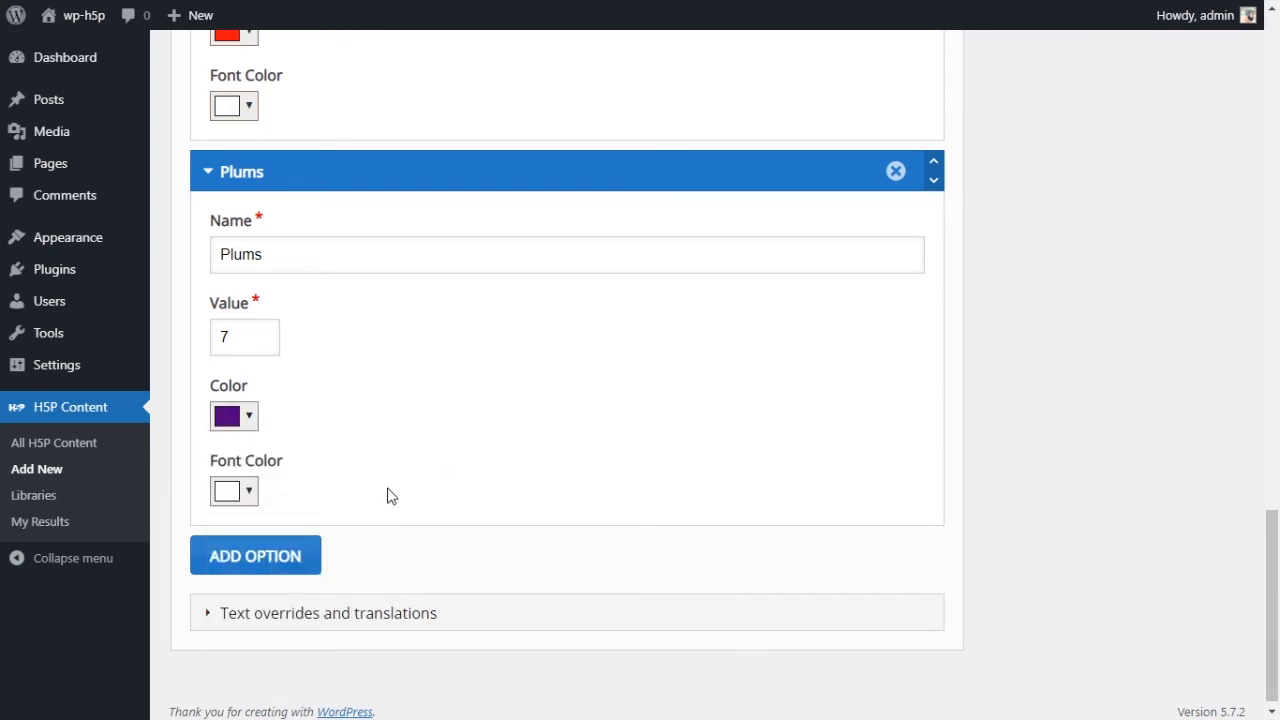
# Collapse the Apples, Oranges, Grapes, Strawberries and Plums data elements.
pyautogui.scroll(3, 394, 483)
pyautogui.scroll(6, 394, 483)
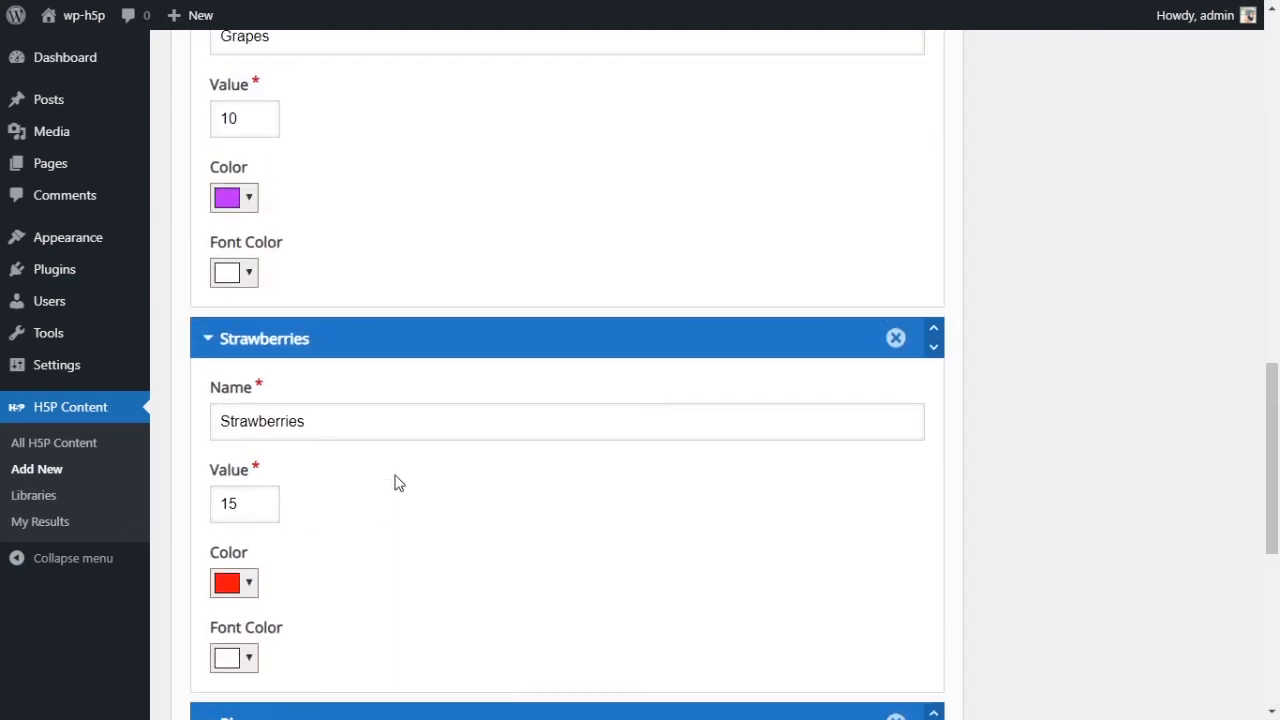
pyautogui.click(209, 329)
pyautogui.scroll(4, 265, 360)
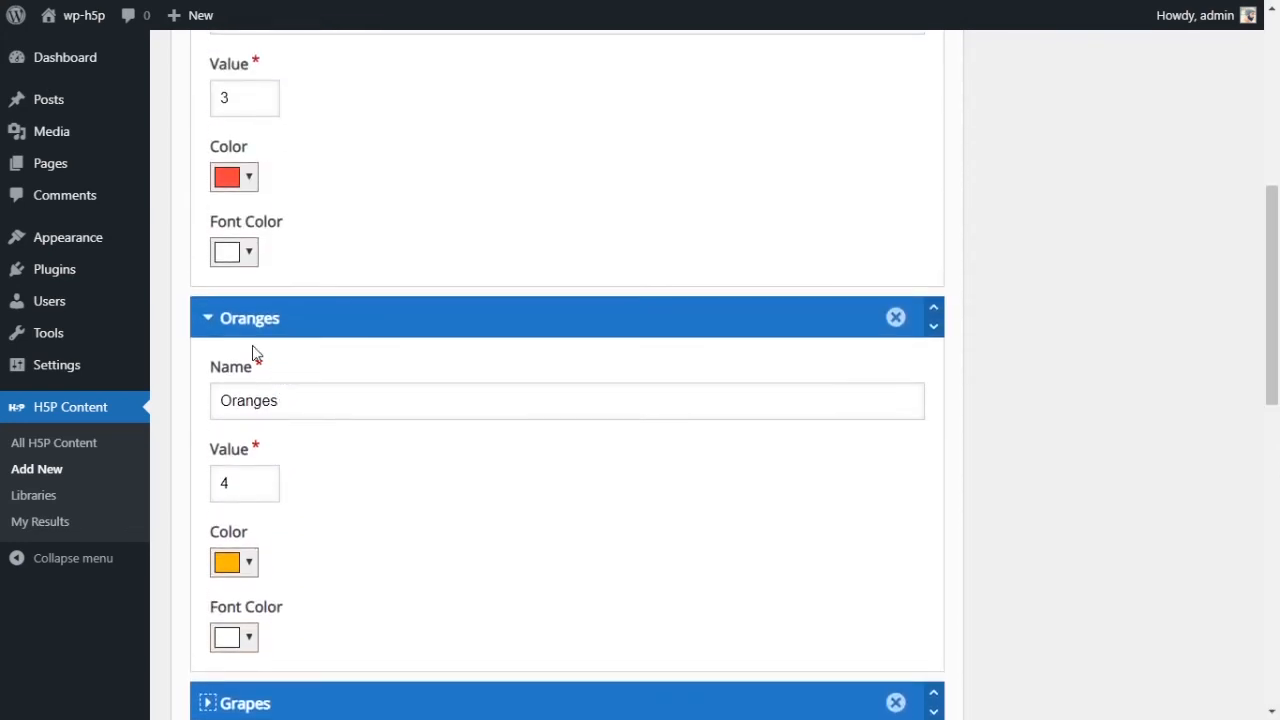
pyautogui.click(207, 317)
pyautogui.scroll(3, 220, 330)
pyautogui.click(204, 216)
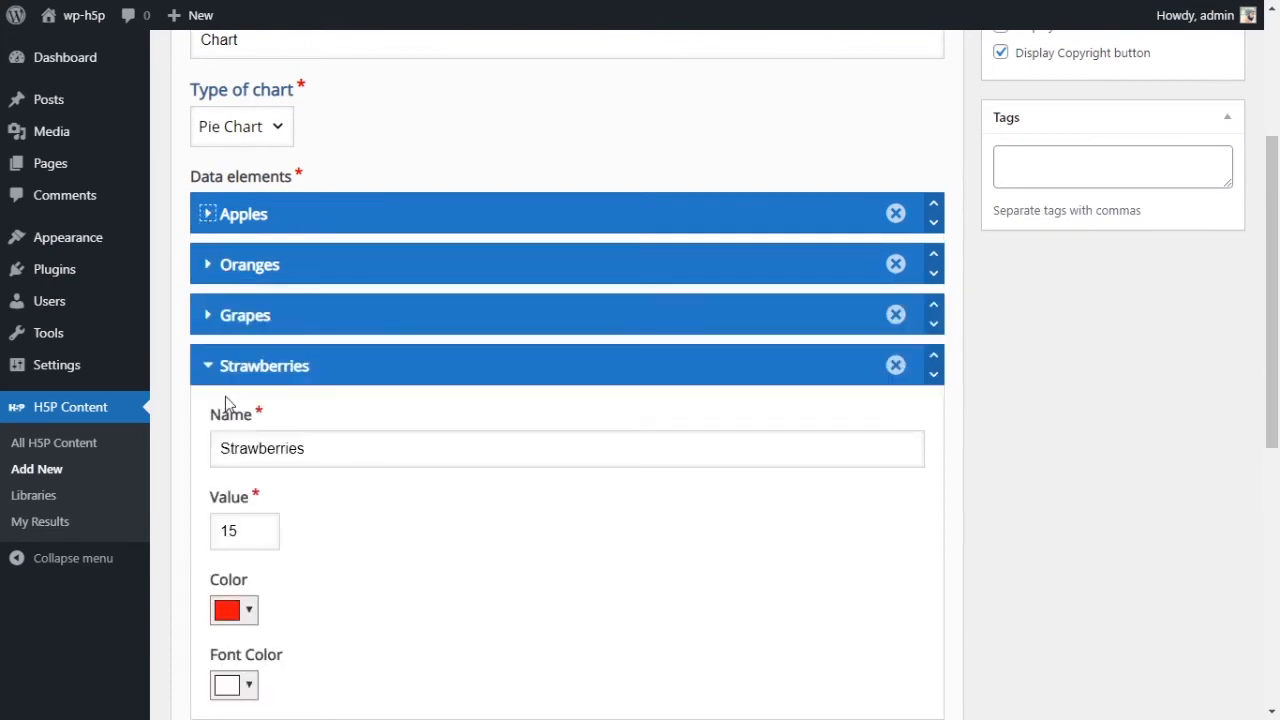
pyautogui.click(206, 365)
pyautogui.click(208, 416)
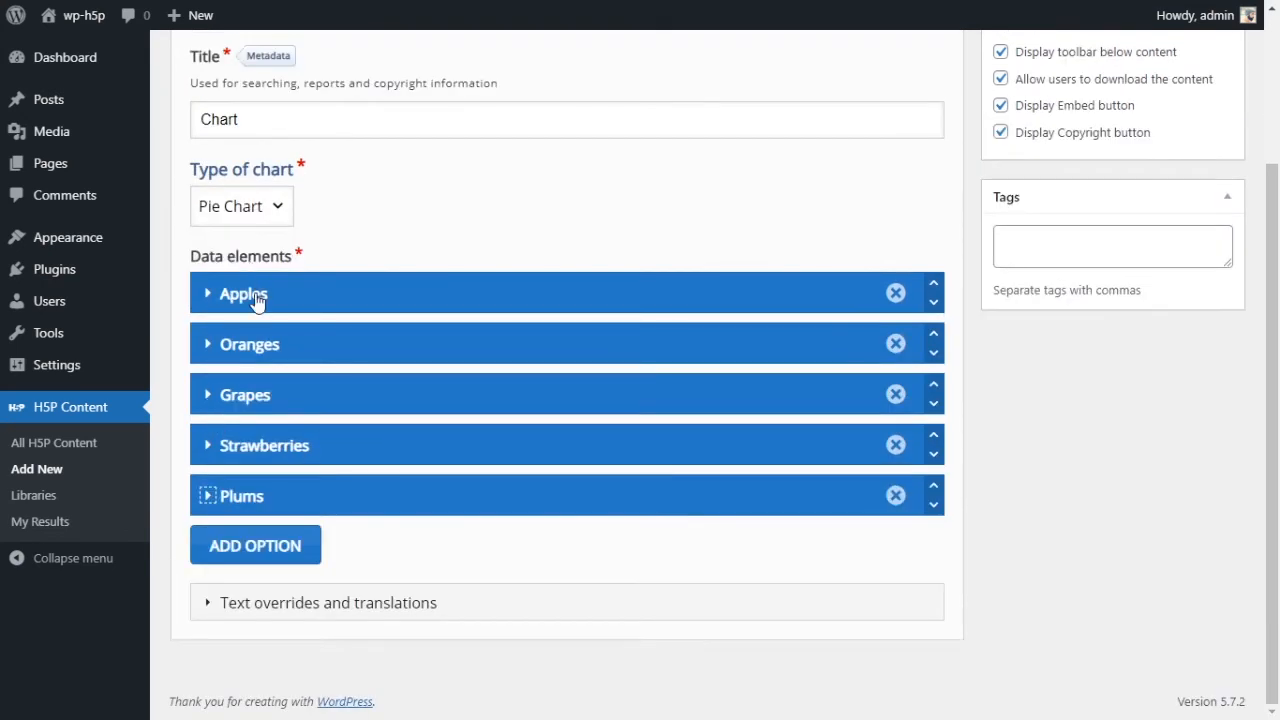
pyautogui.click(207, 295)
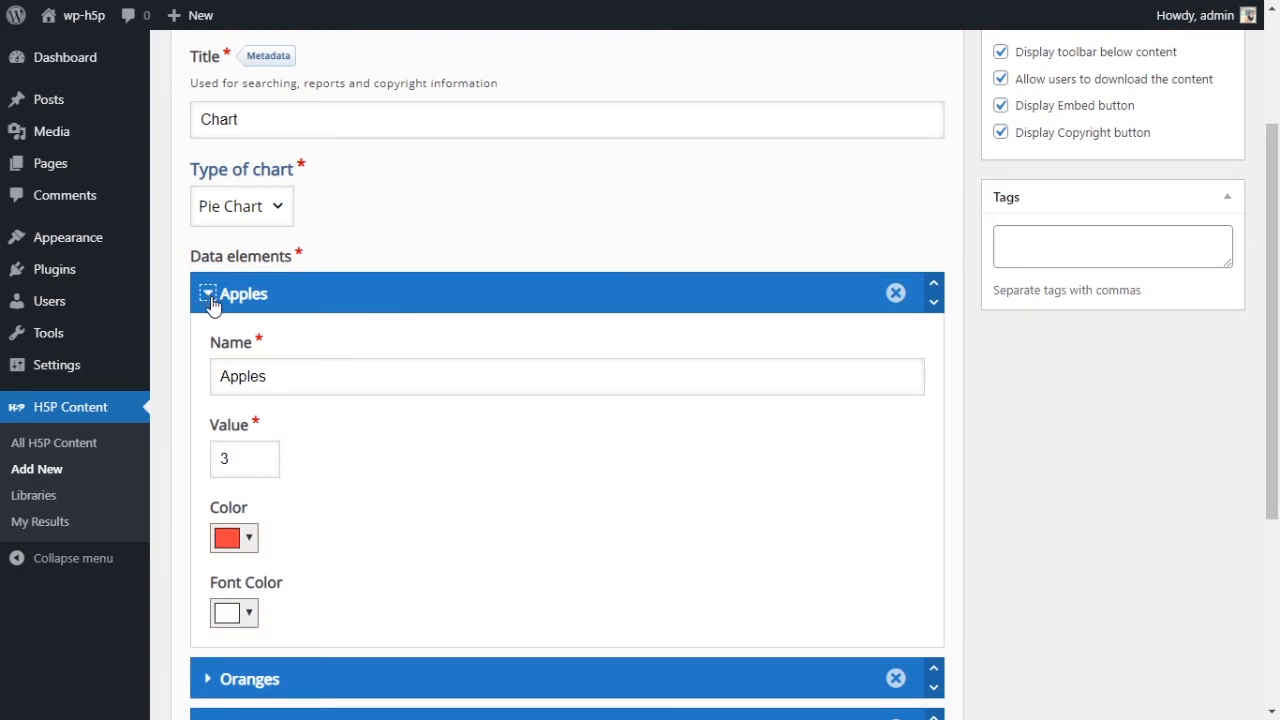
pyautogui.click(209, 296)
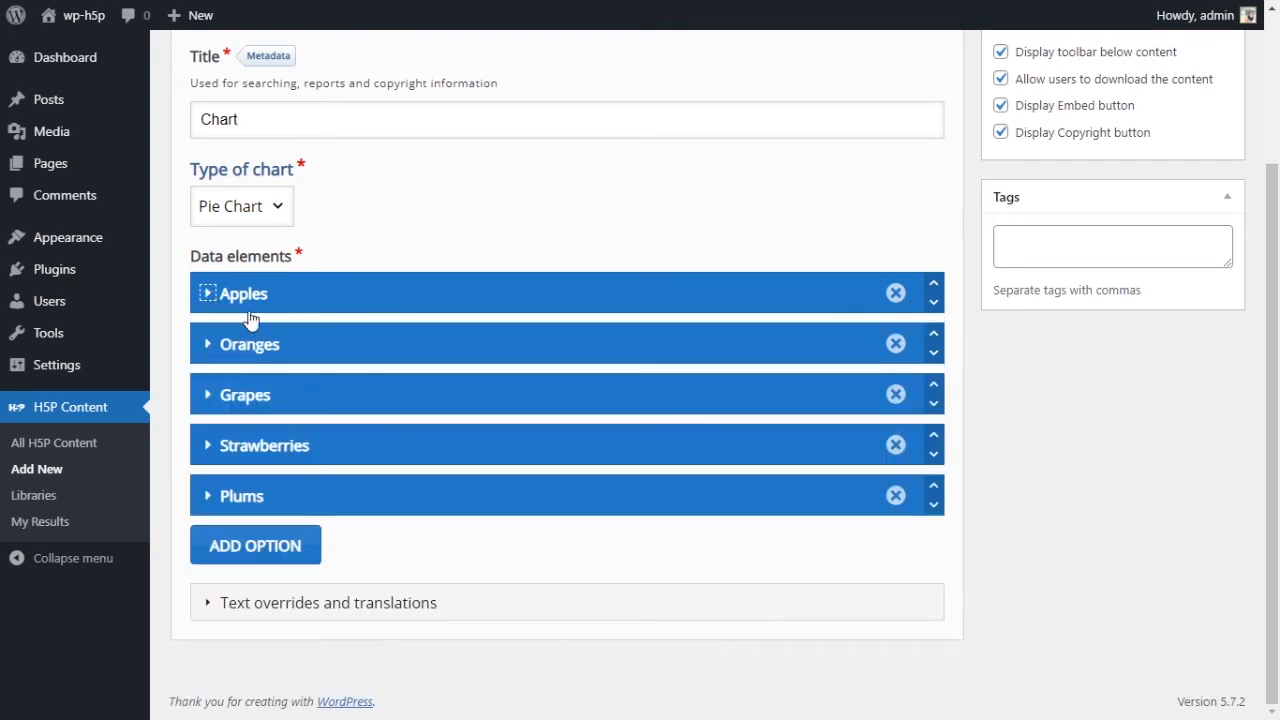
# Expand the text overrides and translations section and look over the available chart types.
pyautogui.click(209, 612)
pyautogui.scroll(-2, 459, 535)
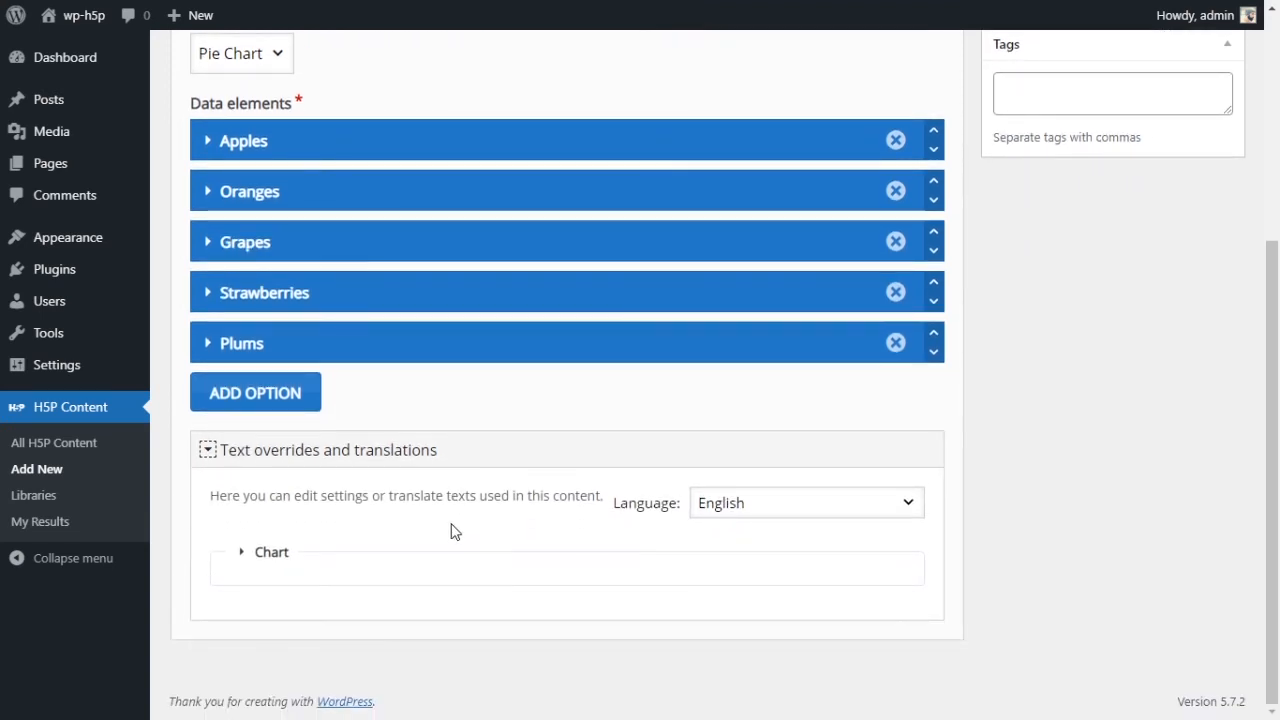
pyautogui.scroll(1, 437, 520)
pyautogui.scroll(1, 437, 520)
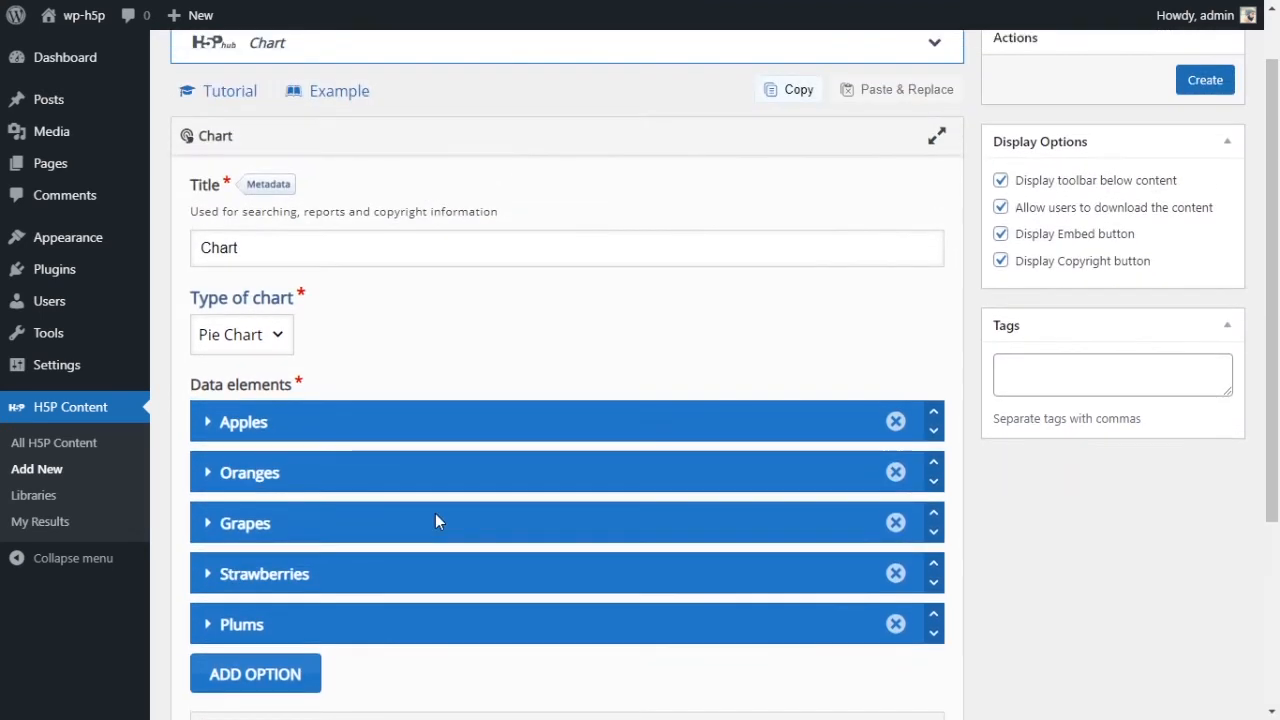
pyautogui.click(222, 335)
pyautogui.click(392, 340)
# Examine the chart's readspeaker text in the text overrides and translations, and collapse that section.
pyautogui.scroll(-2, 394, 354)
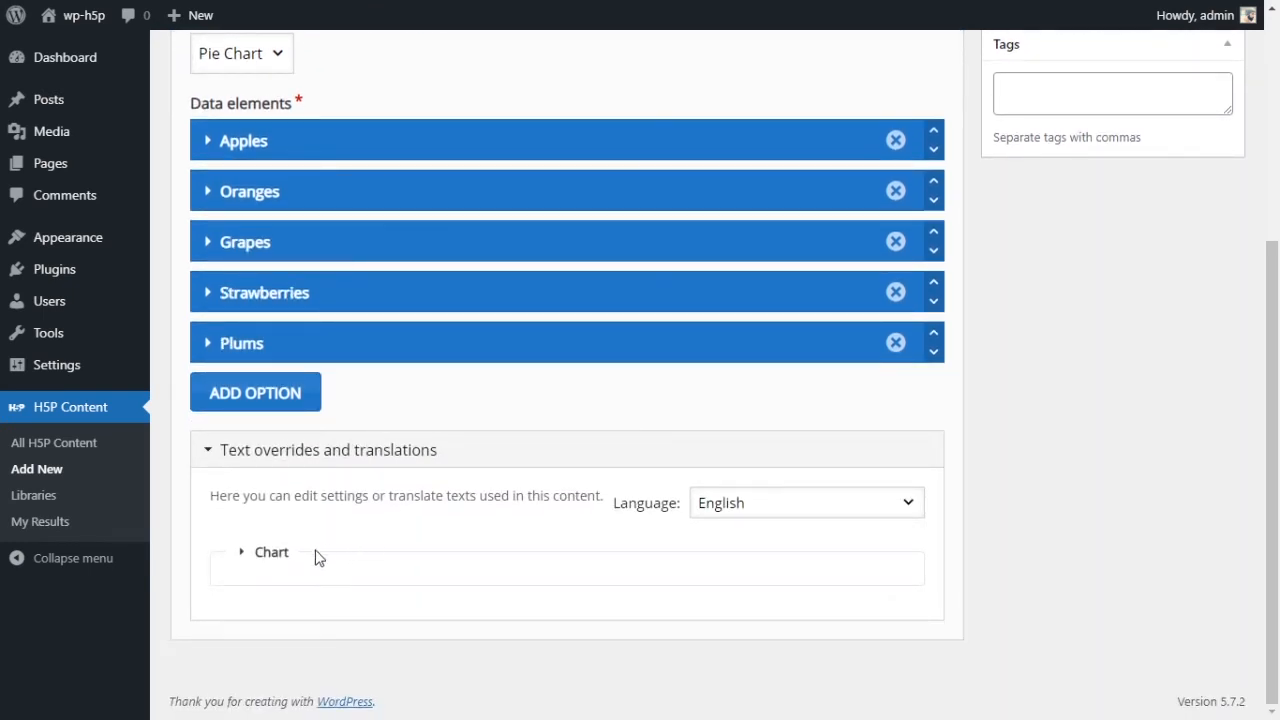
pyautogui.click(242, 552)
pyautogui.click(452, 640)
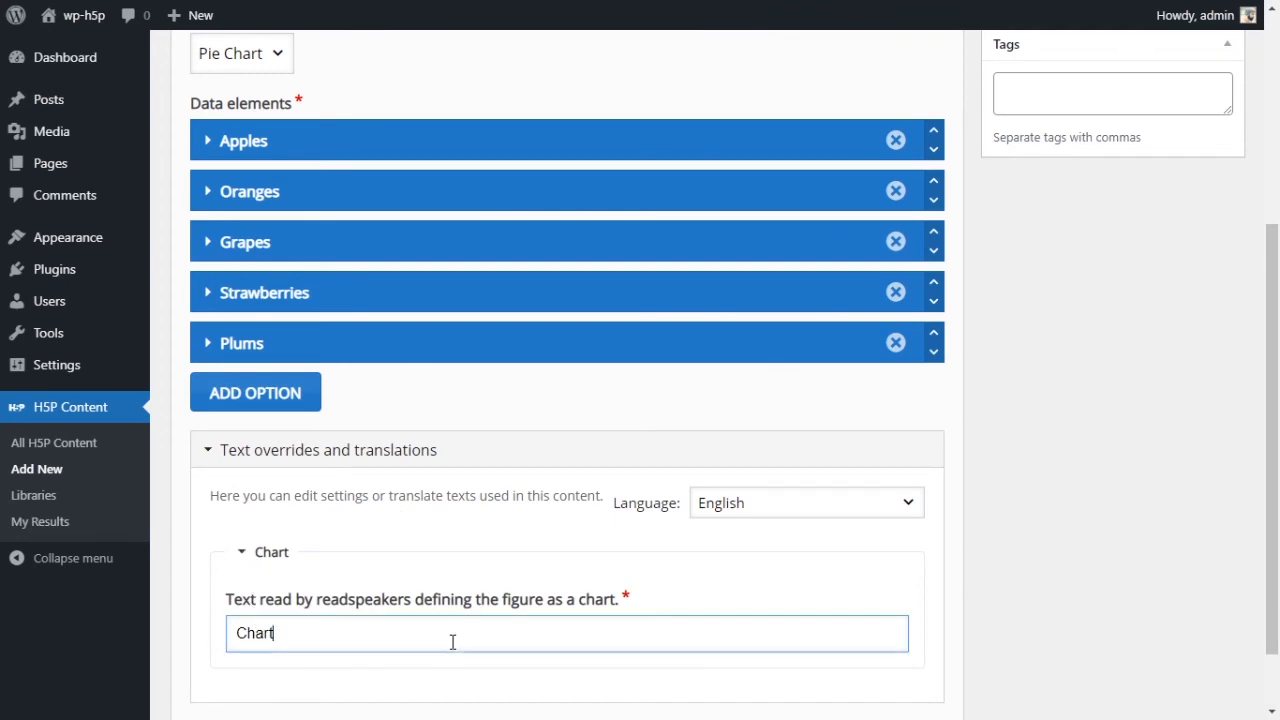
pyautogui.hotkey('ctrl', 'a')
pyautogui.scroll(-2, 289, 458)
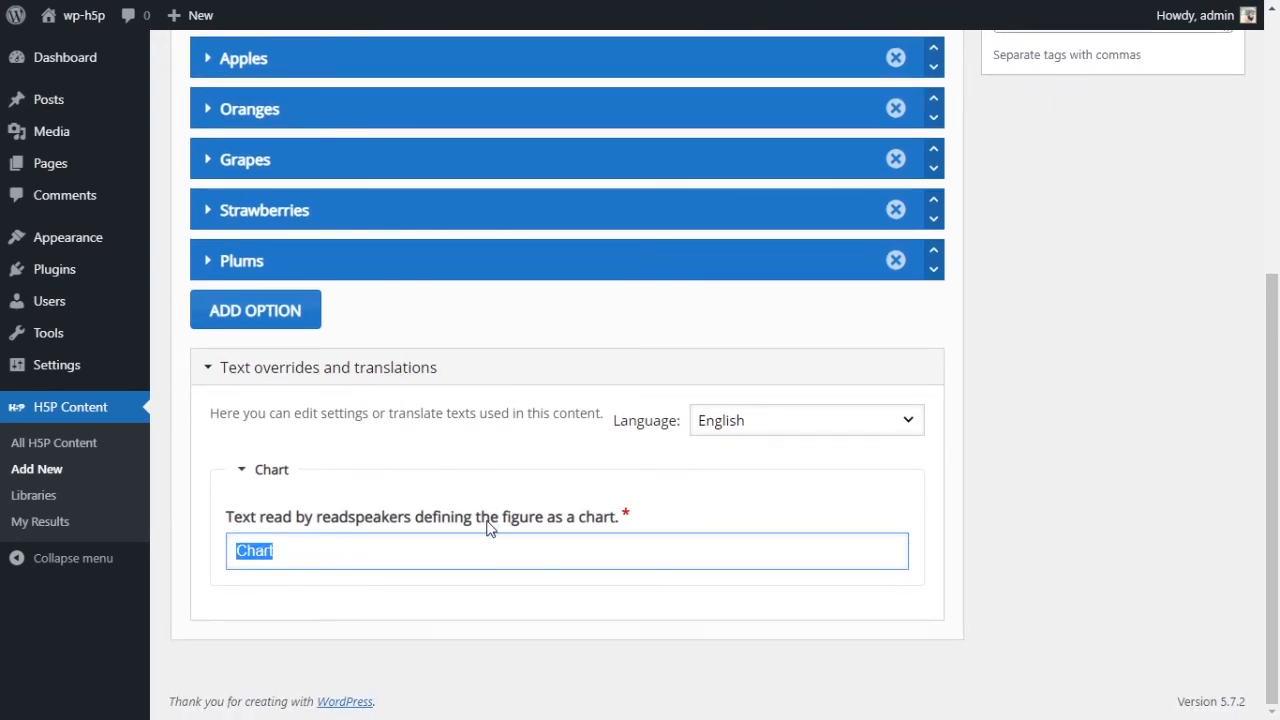
pyautogui.moveTo(356, 528); pyautogui.dragTo(600, 606)
pyautogui.click(614, 629)
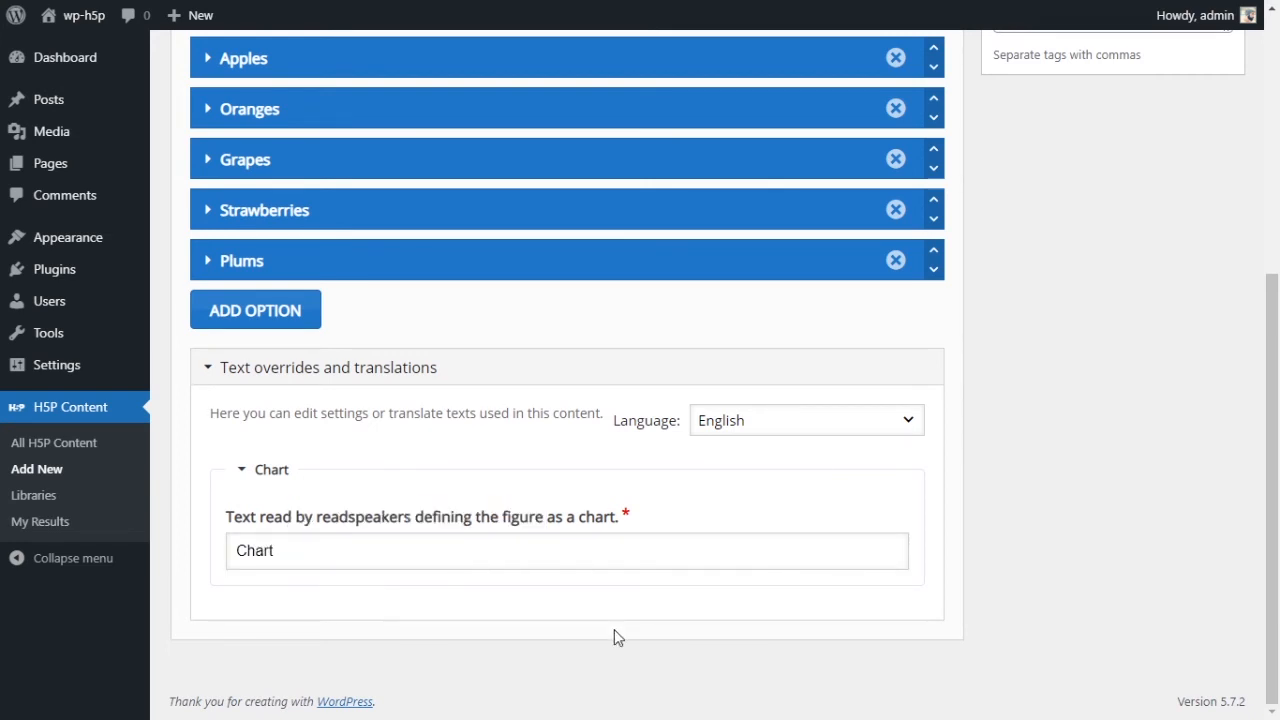
pyautogui.moveTo(306, 557); pyautogui.dragTo(235, 552)
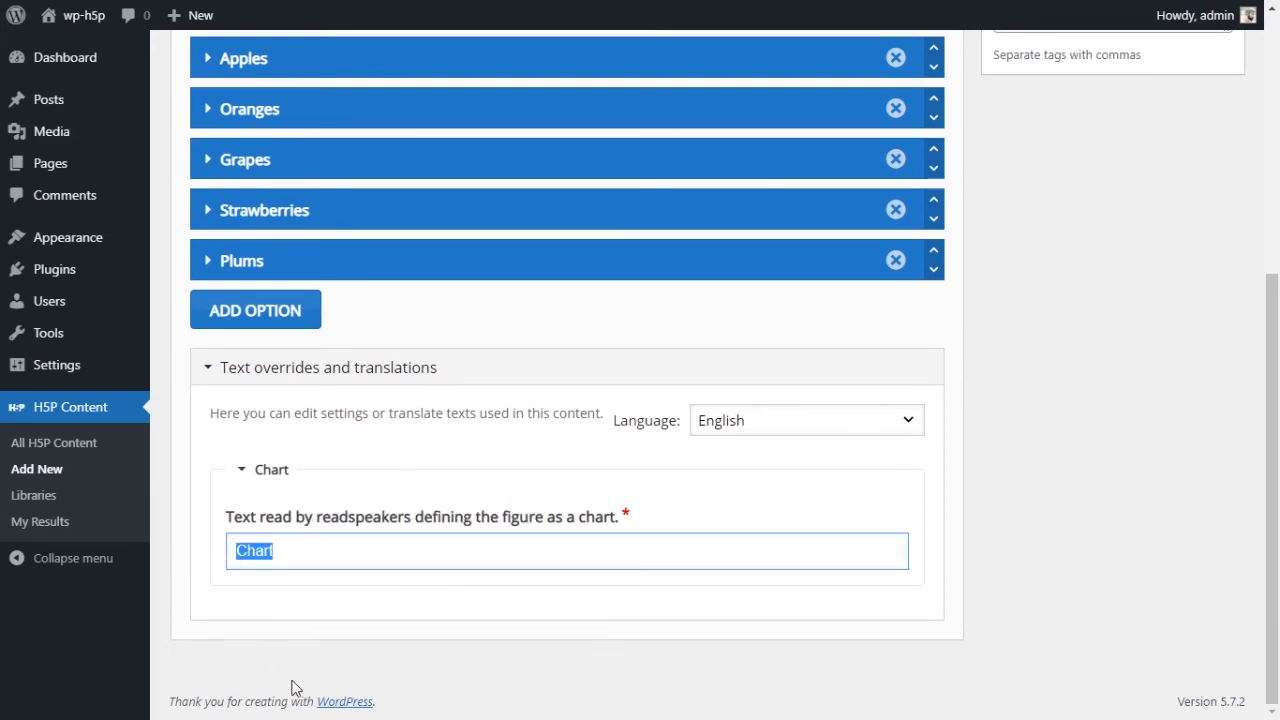
pyautogui.click(797, 445)
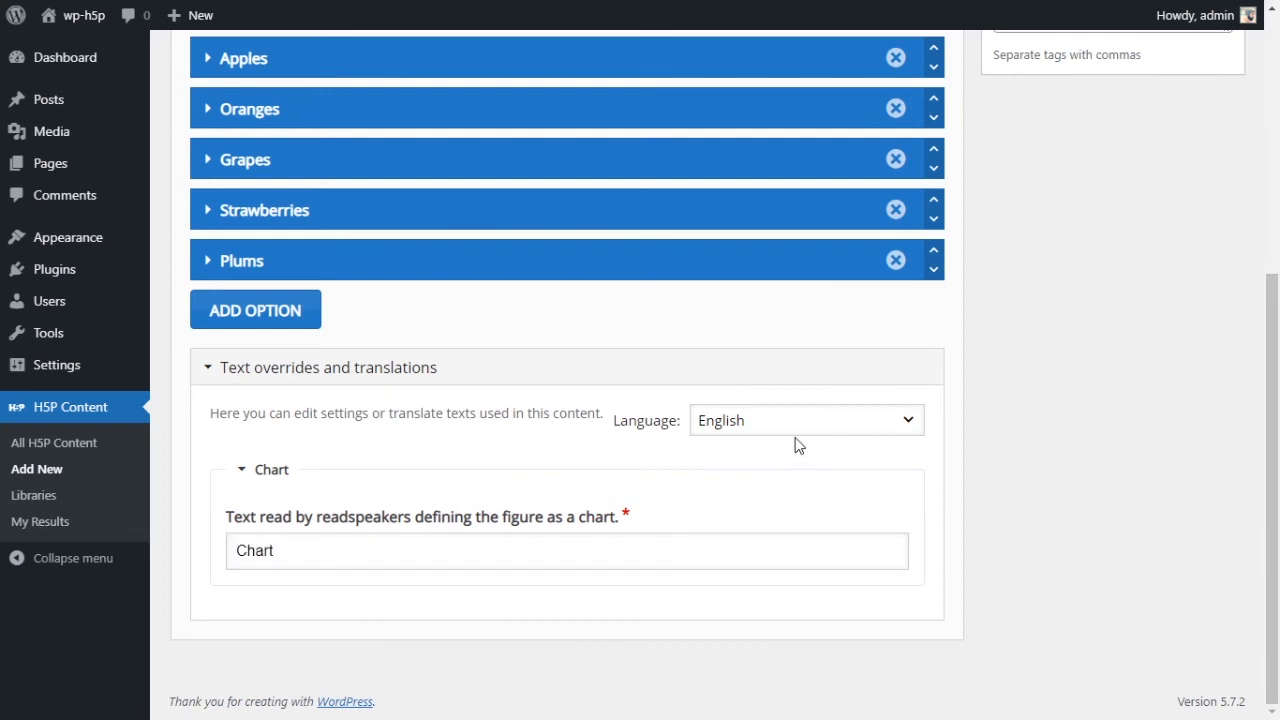
pyautogui.click(202, 385)
# Turn off the toolbar below the content and create the chart.
pyautogui.scroll(3, 491, 580)
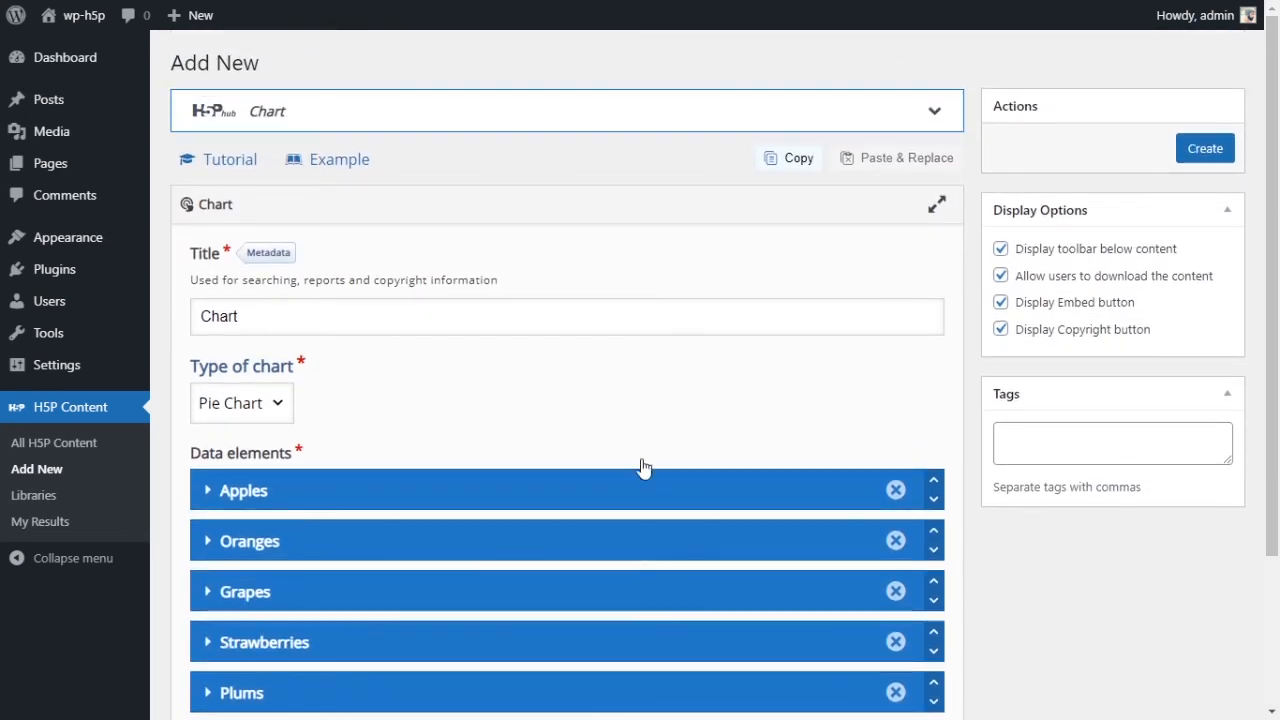
pyautogui.click(1001, 248)
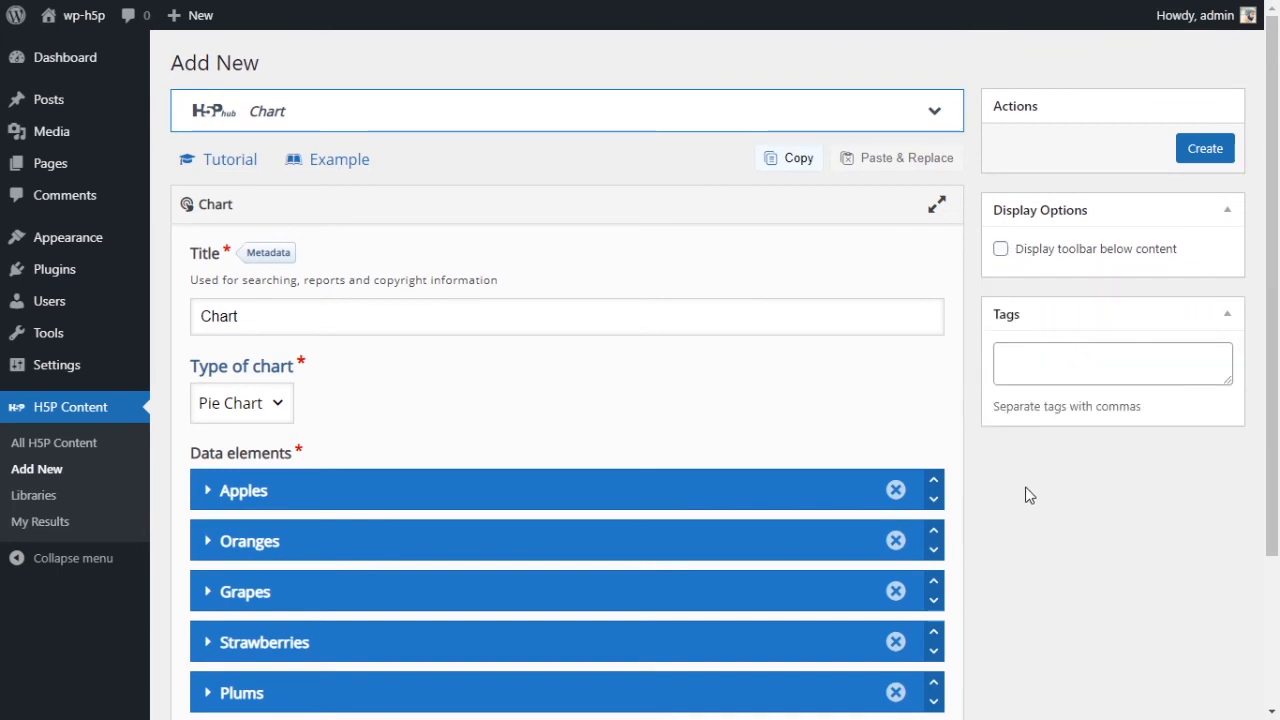
pyautogui.scroll(-2, 1026, 493)
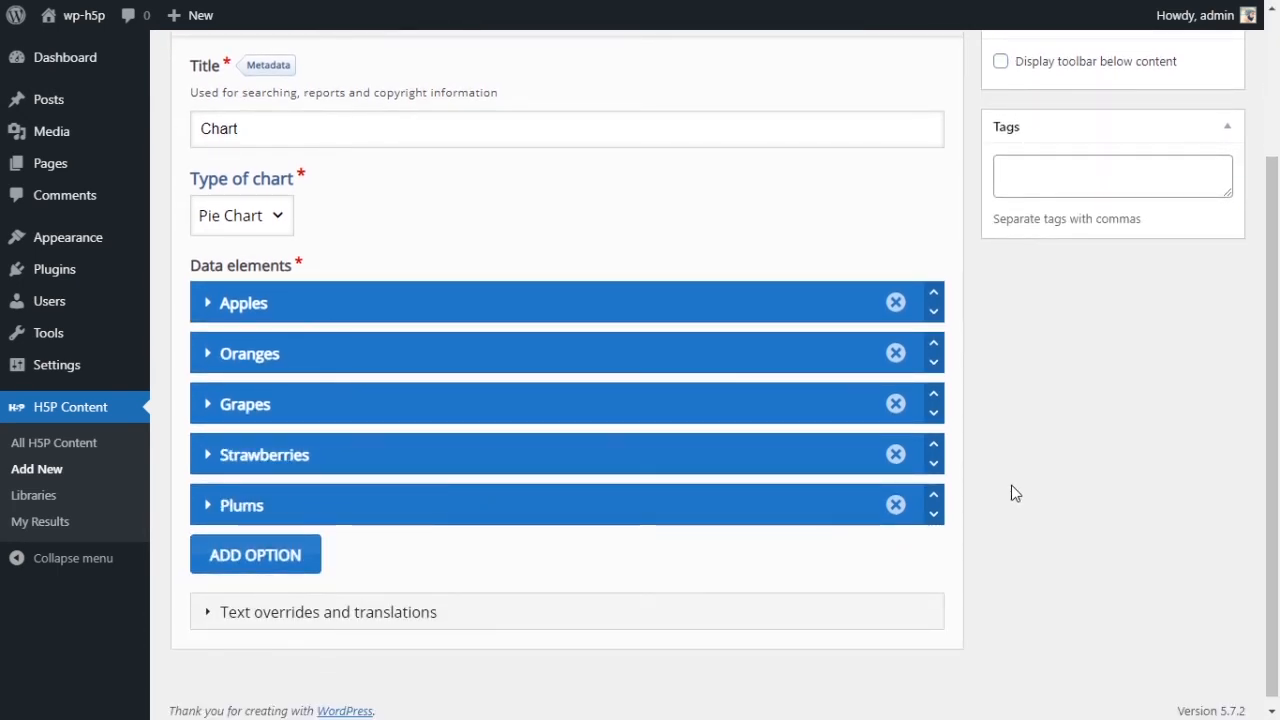
pyautogui.scroll(2, 1013, 493)
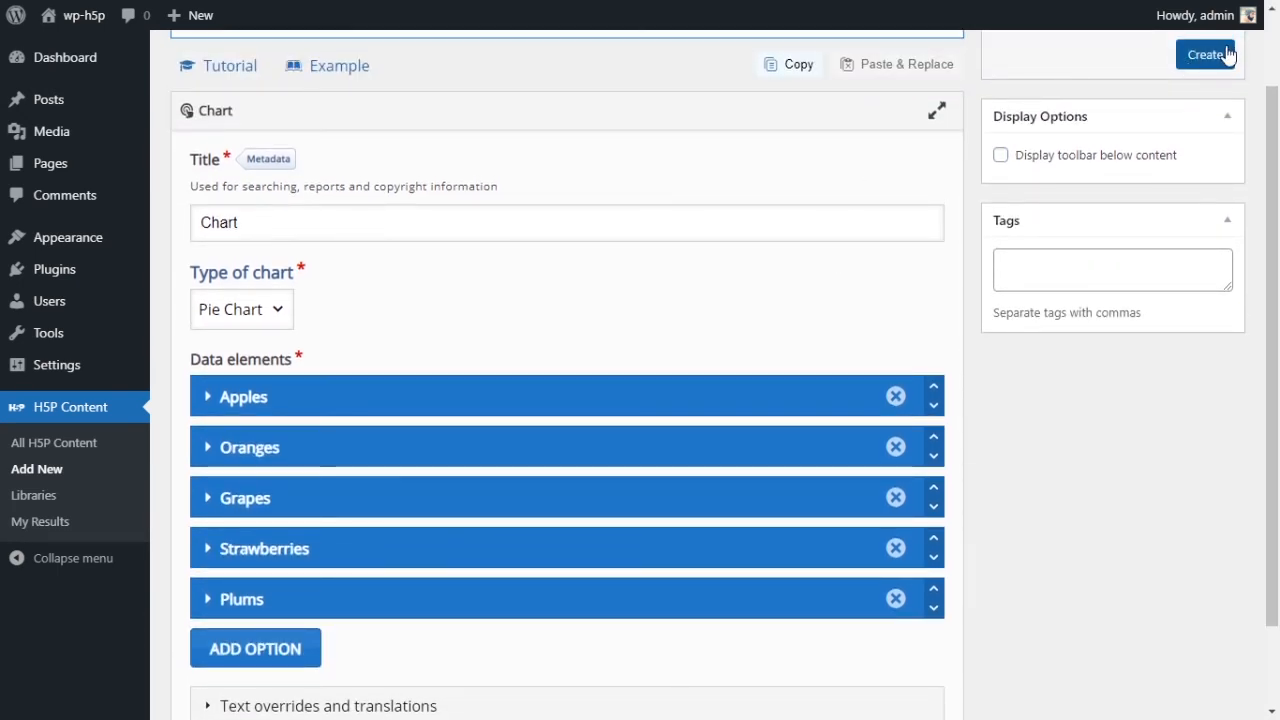
pyautogui.click(1227, 56)
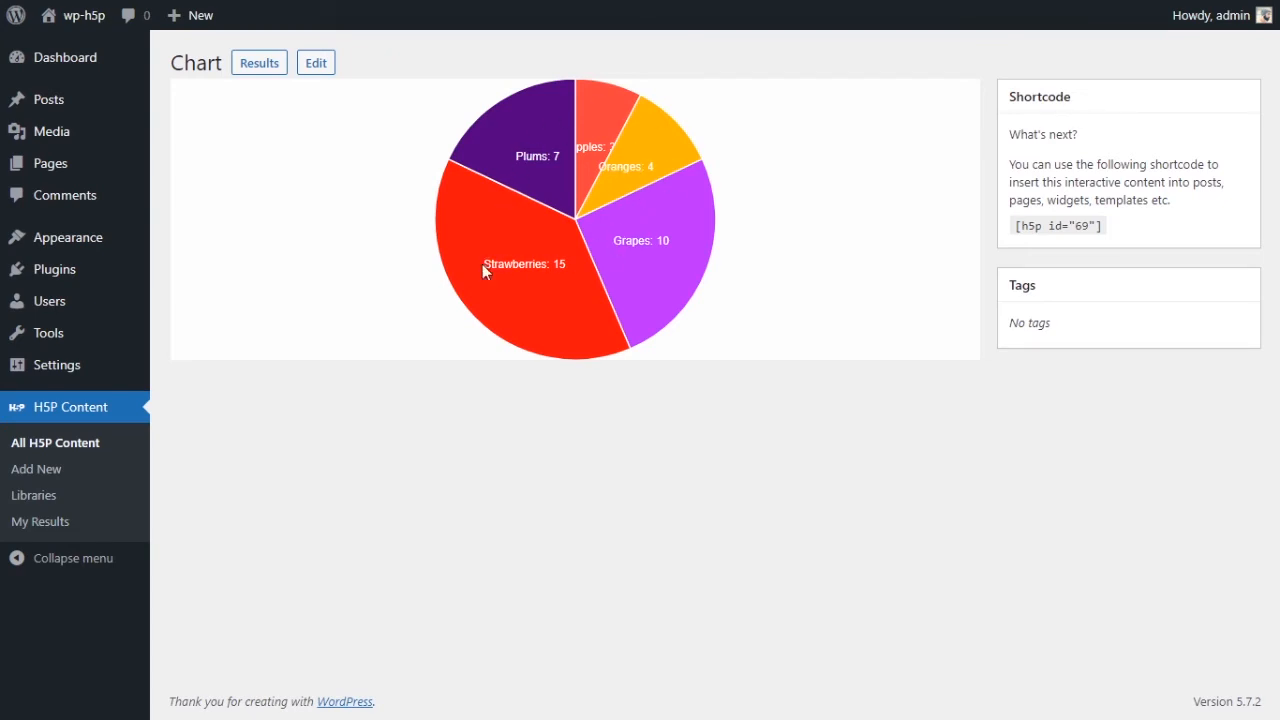
# Examine the labels and values on the slices of the created pie chart.
pyautogui.moveTo(482, 264); pyautogui.dragTo(536, 268)
pyautogui.moveTo(523, 157); pyautogui.dragTo(655, 168)
pyautogui.click(624, 143)
pyautogui.click(655, 168)
pyautogui.tripleClick(587, 147)
# Open the chart for editing and change the Apples data element's color to green.
pyautogui.click(316, 63)
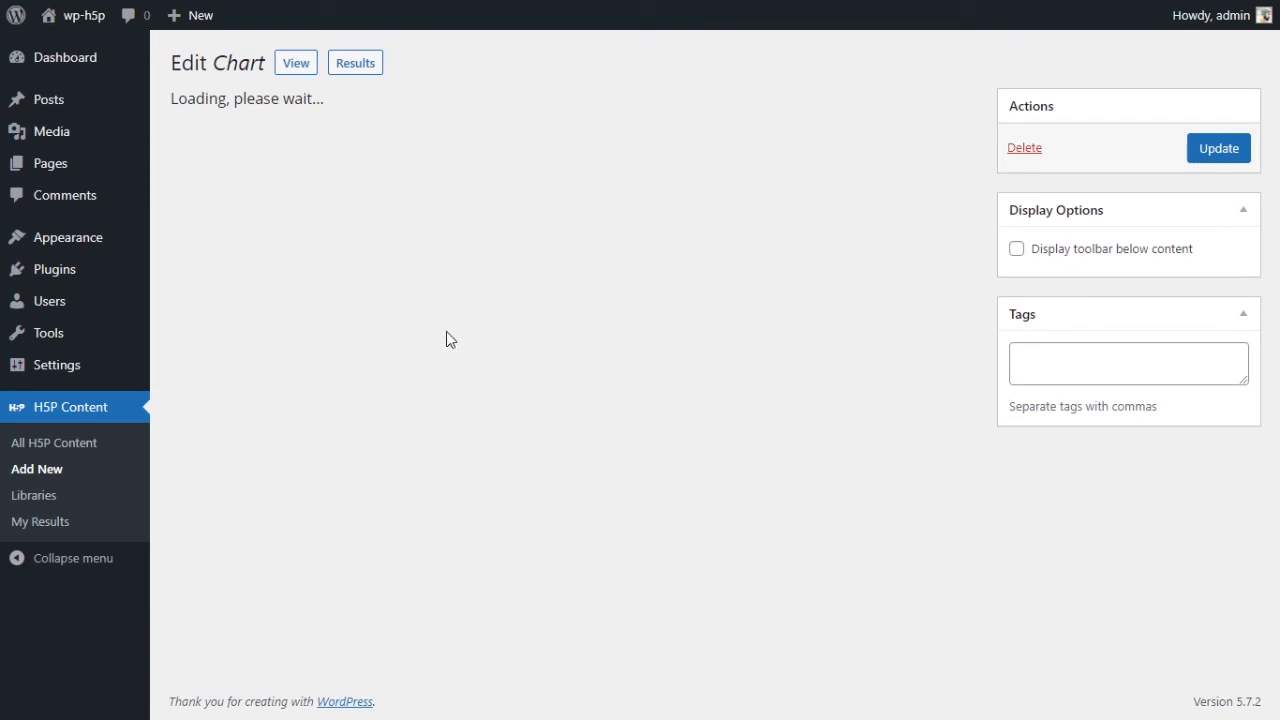
pyautogui.scroll(-2, 448, 340)
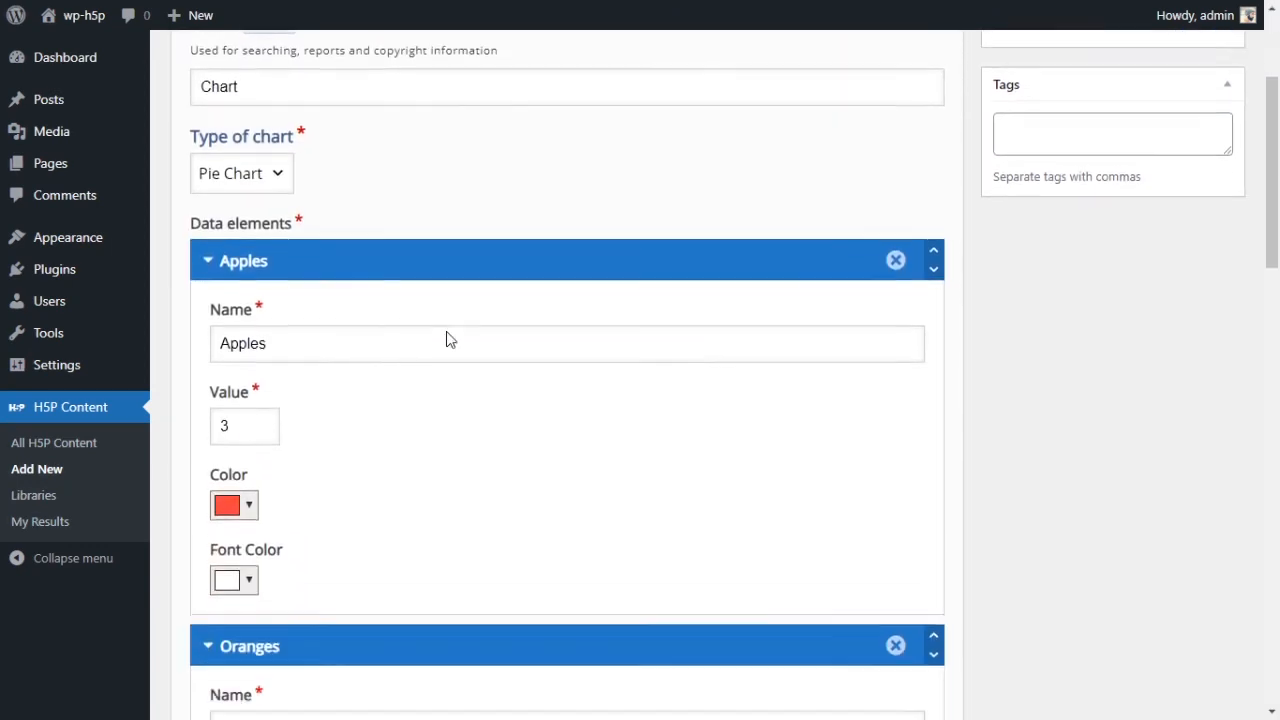
pyautogui.scroll(-1, 448, 340)
pyautogui.click(249, 453)
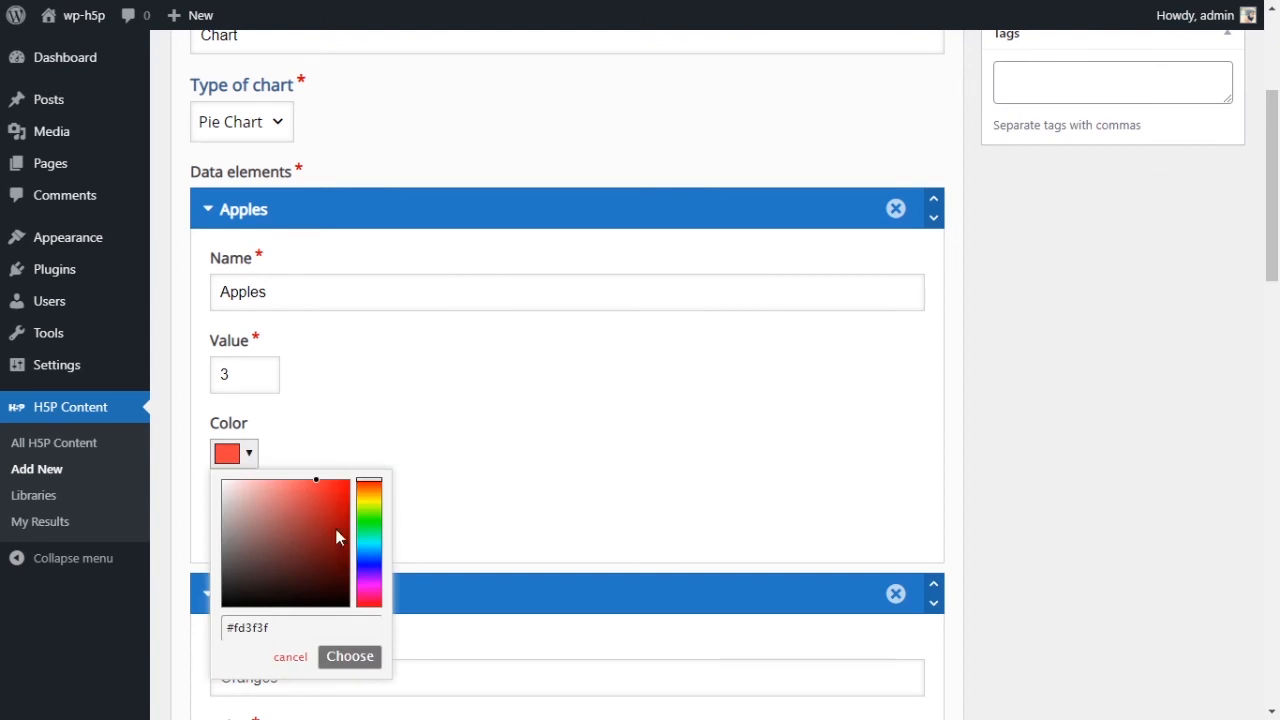
pyautogui.click(366, 527)
pyautogui.moveTo(322, 494)
pyautogui.mouseDown()
pyautogui.moveTo(336, 478)
pyautogui.moveTo(320, 478)
pyautogui.moveTo(334, 489)
pyautogui.mouseUp()
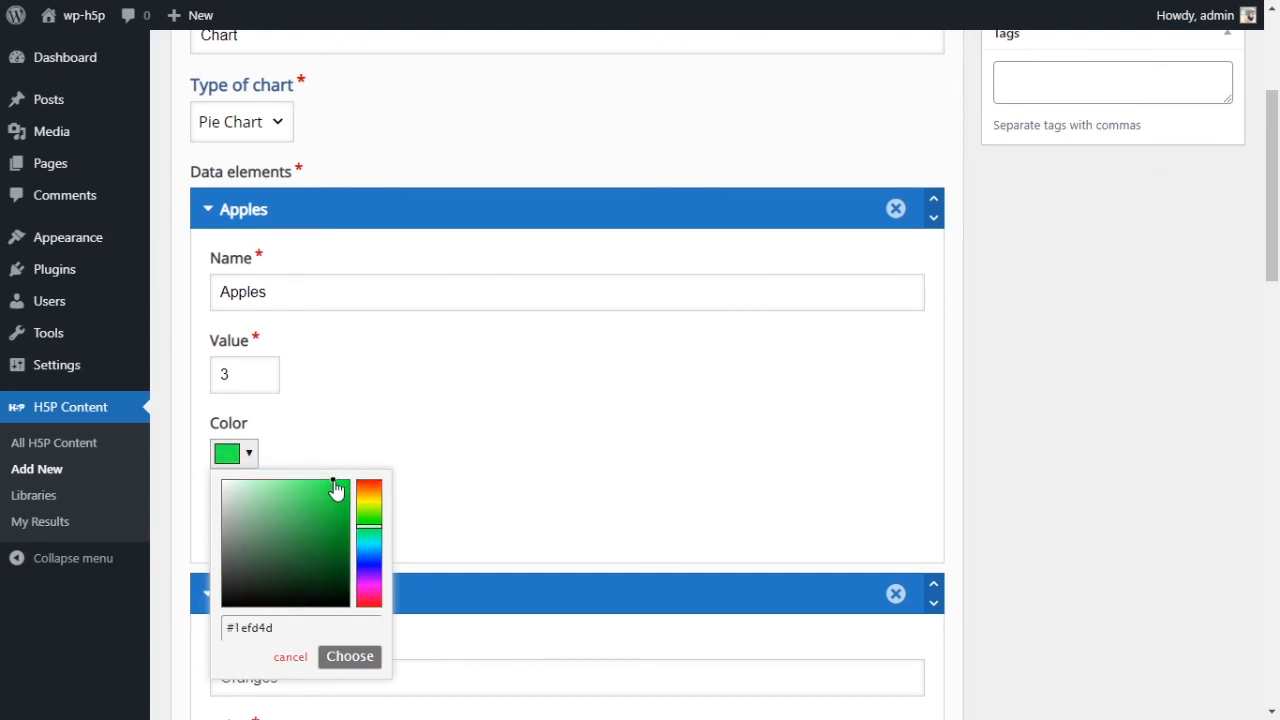
pyautogui.click(383, 436)
# Switch the chart type to Bar Chart and update the content.
pyautogui.scroll(-5, 517, 406)
pyautogui.scroll(-5, 517, 406)
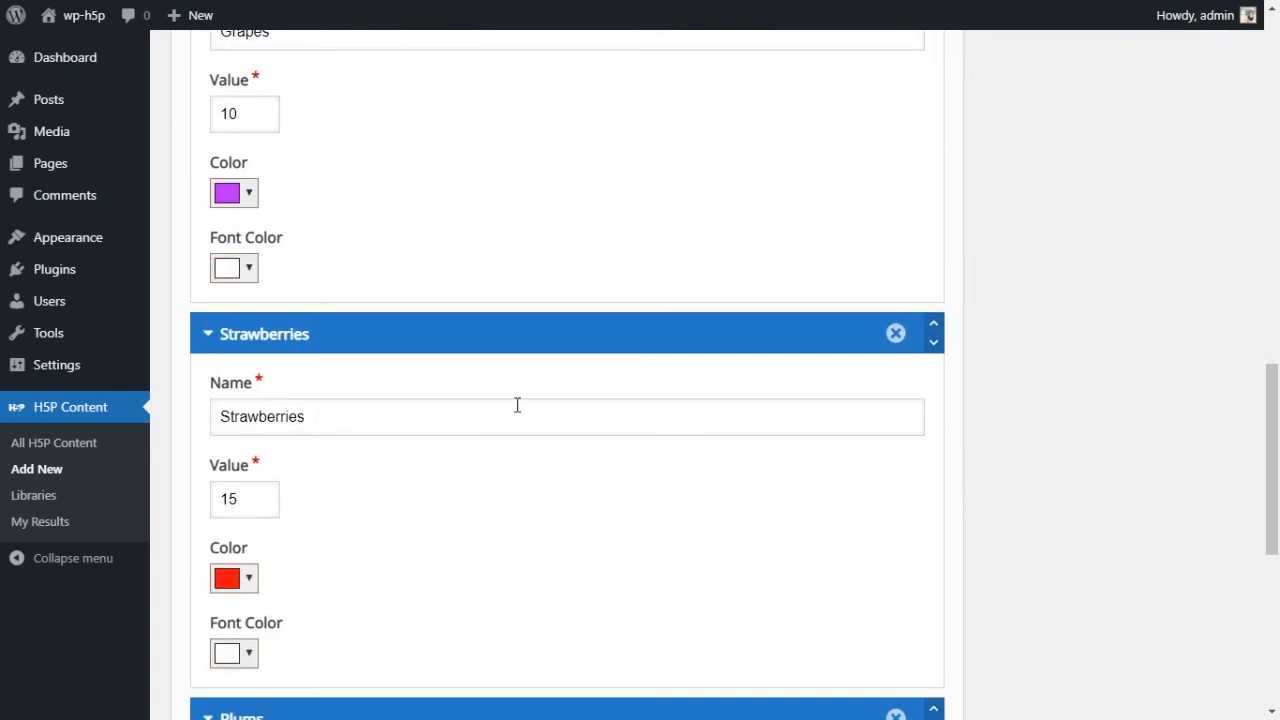
pyautogui.scroll(10, 517, 403)
pyautogui.click(266, 228)
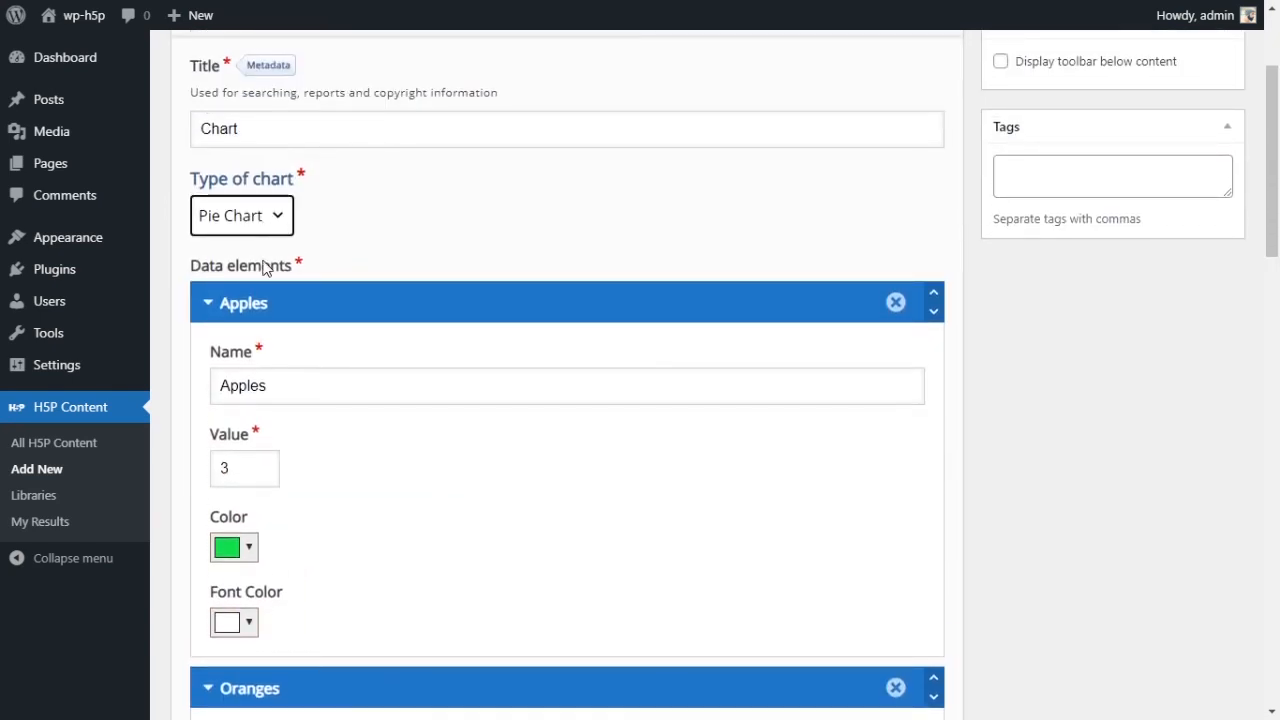
pyautogui.click(268, 268)
pyautogui.scroll(2, 737, 306)
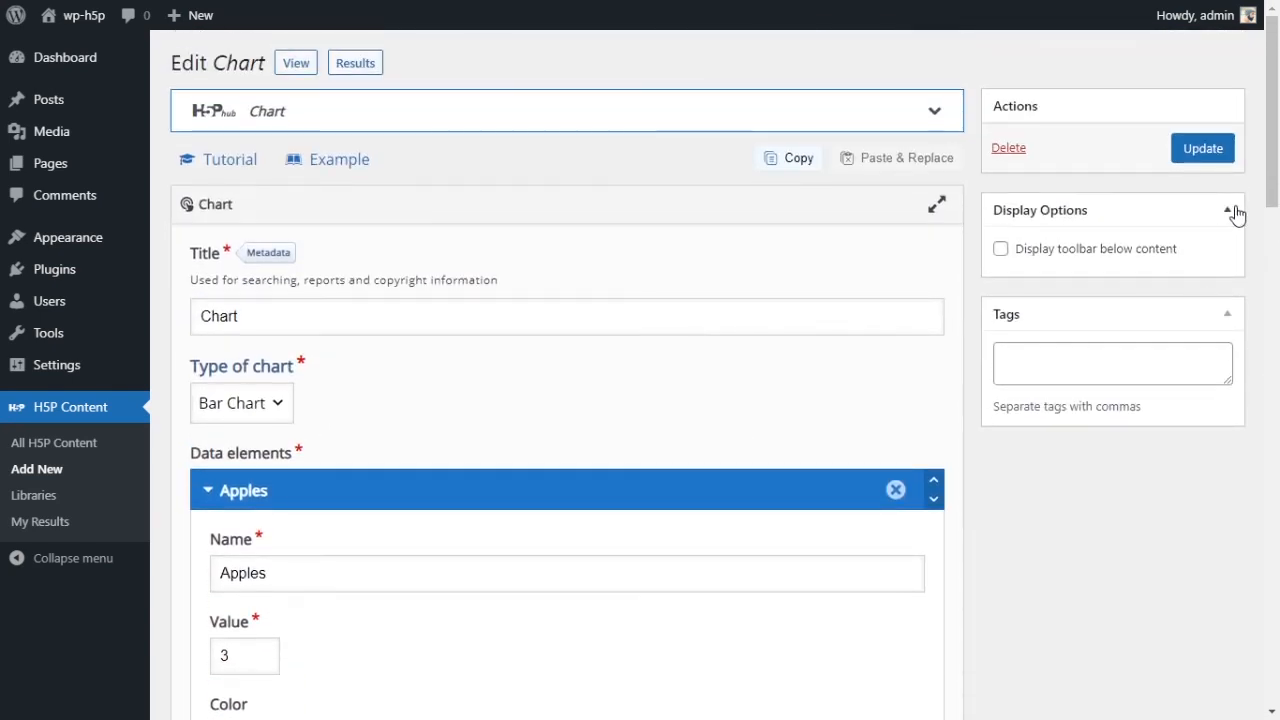
pyautogui.click(1205, 150)
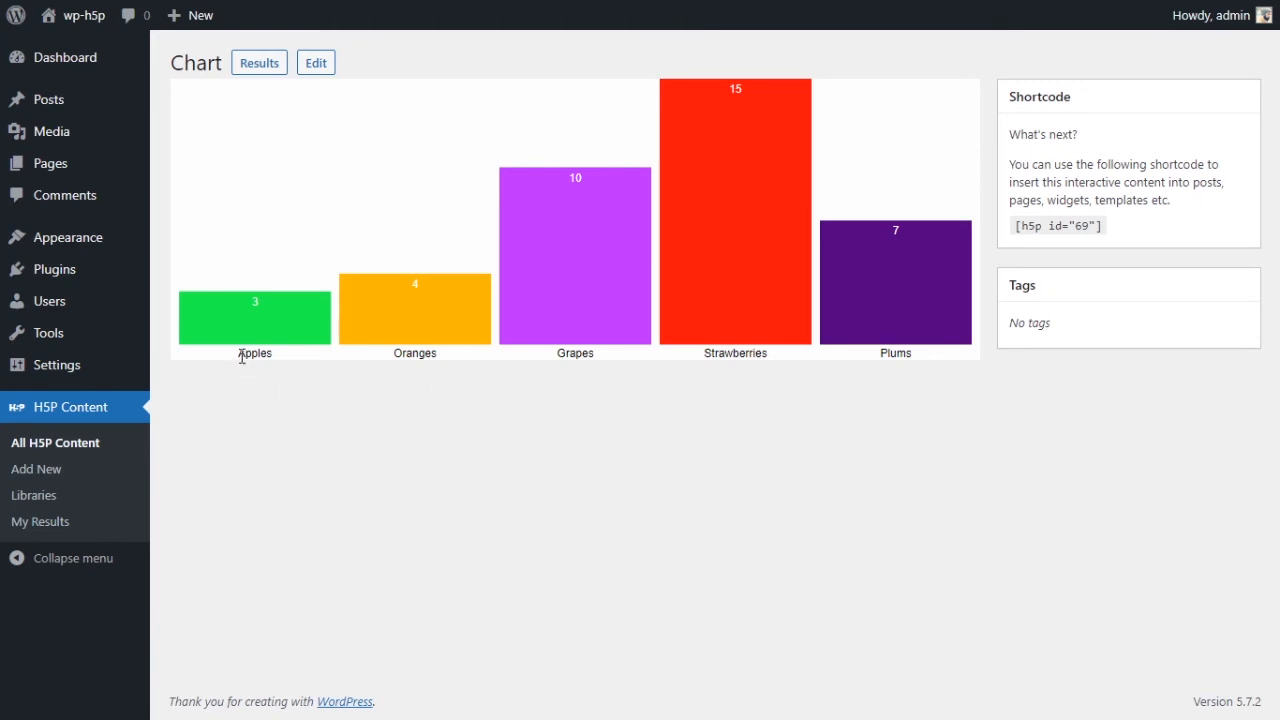
# Examine the fruit names and values on the bars of the updated chart.
pyautogui.moveTo(241, 357); pyautogui.dragTo(277, 363)
pyautogui.moveTo(388, 357); pyautogui.dragTo(578, 352)
pyautogui.moveTo(722, 355); pyautogui.dragTo(920, 358)
pyautogui.moveTo(890, 228); pyautogui.dragTo(911, 232)
# Copy the chart's shortcode [h5p id="69"].
pyautogui.tripleClick(1065, 225)
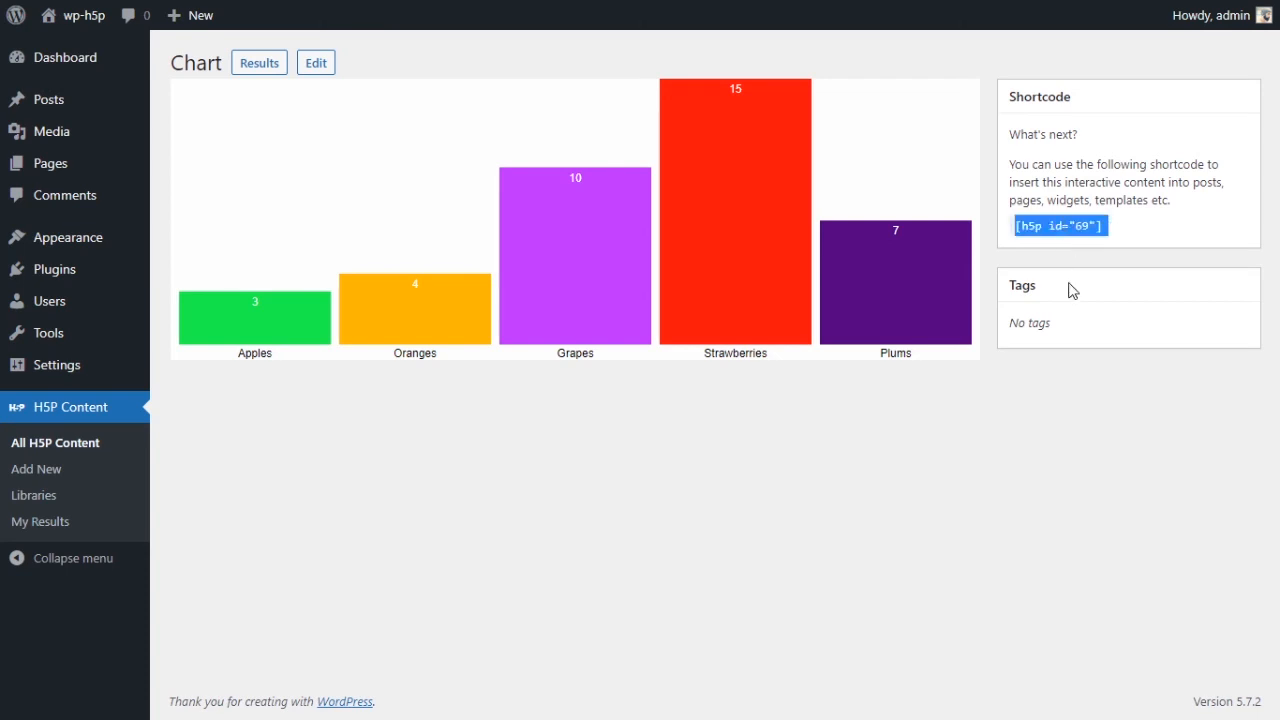
pyautogui.click(1075, 222)
pyautogui.moveTo(1016, 226); pyautogui.dragTo(1104, 230)
pyautogui.hotkey('ctrl', 'c')
# Create a new post, dismiss the block editor welcome guide, and title the post "#30 Chart".
pyautogui.moveTo(90, 118)
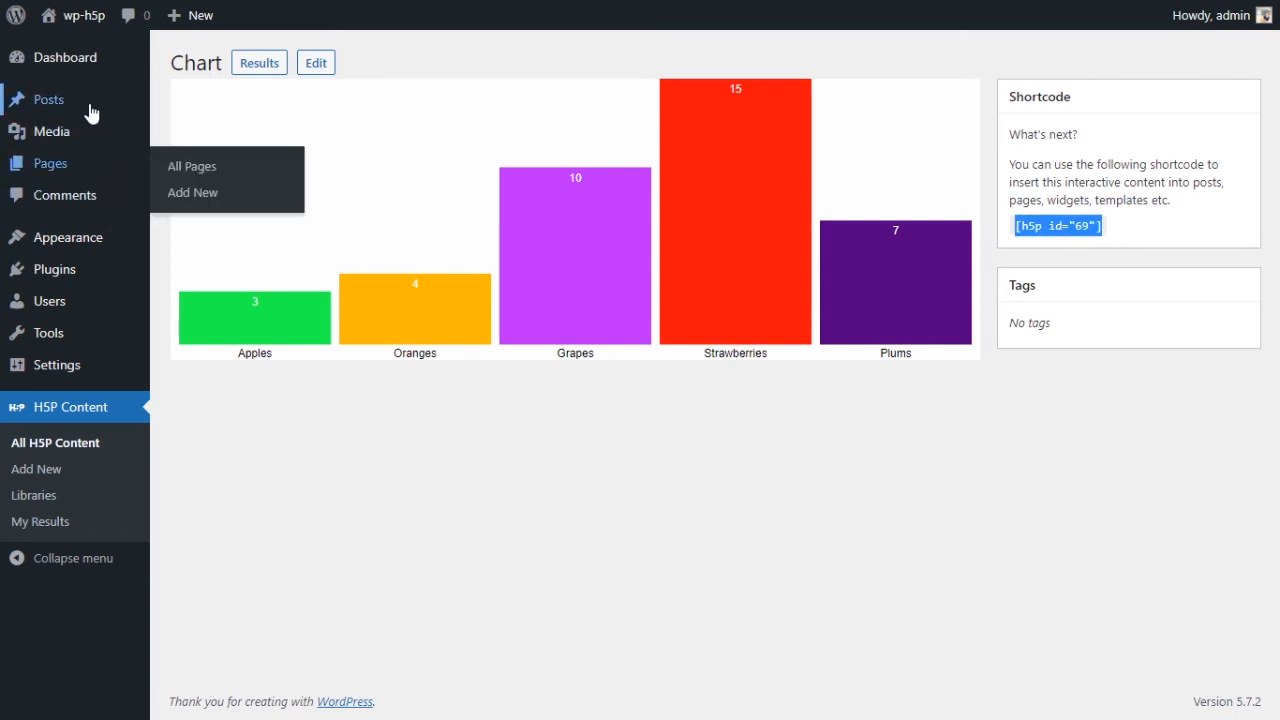
pyautogui.click(207, 138)
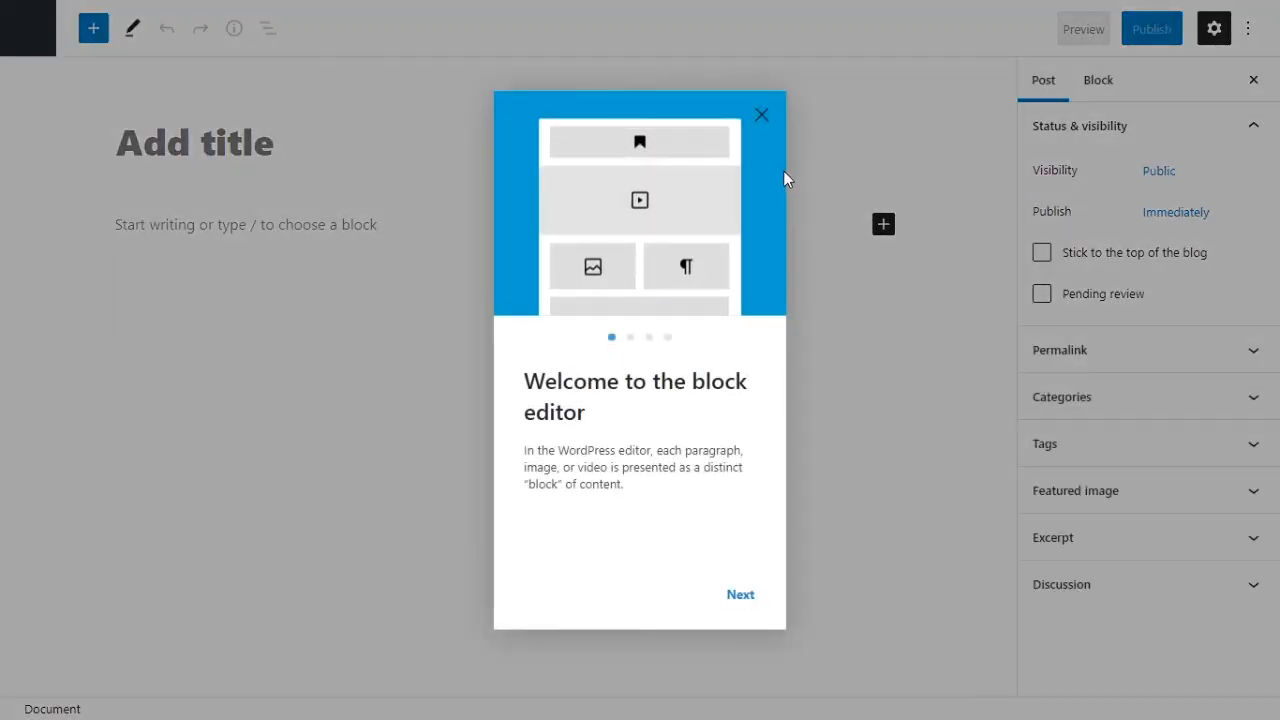
pyautogui.click(762, 116)
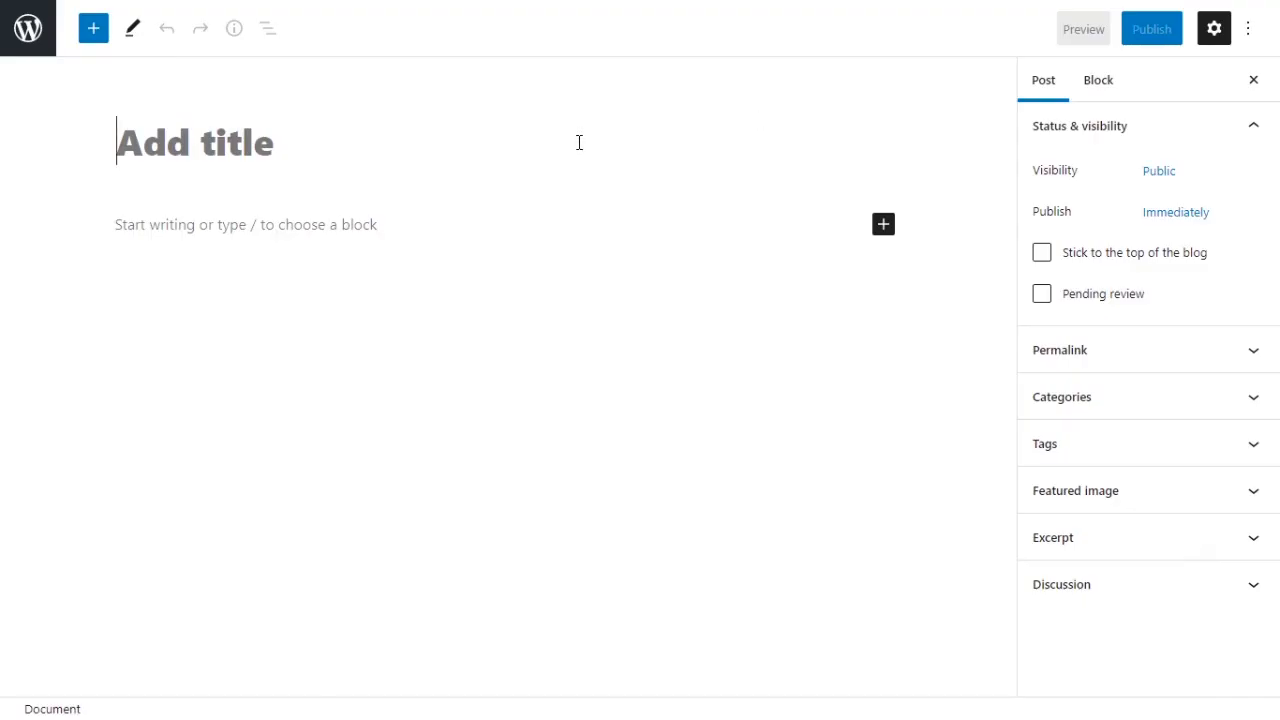
pyautogui.write('#30 ')
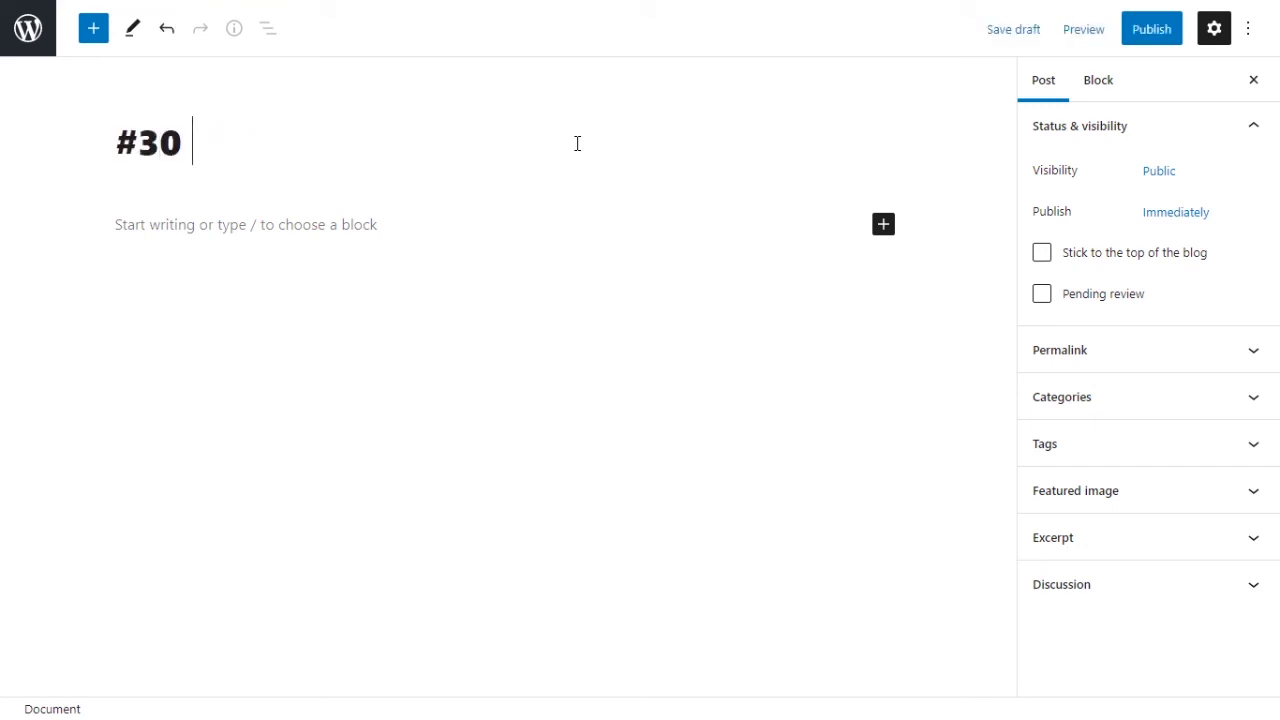
pyautogui.write('Charrt')
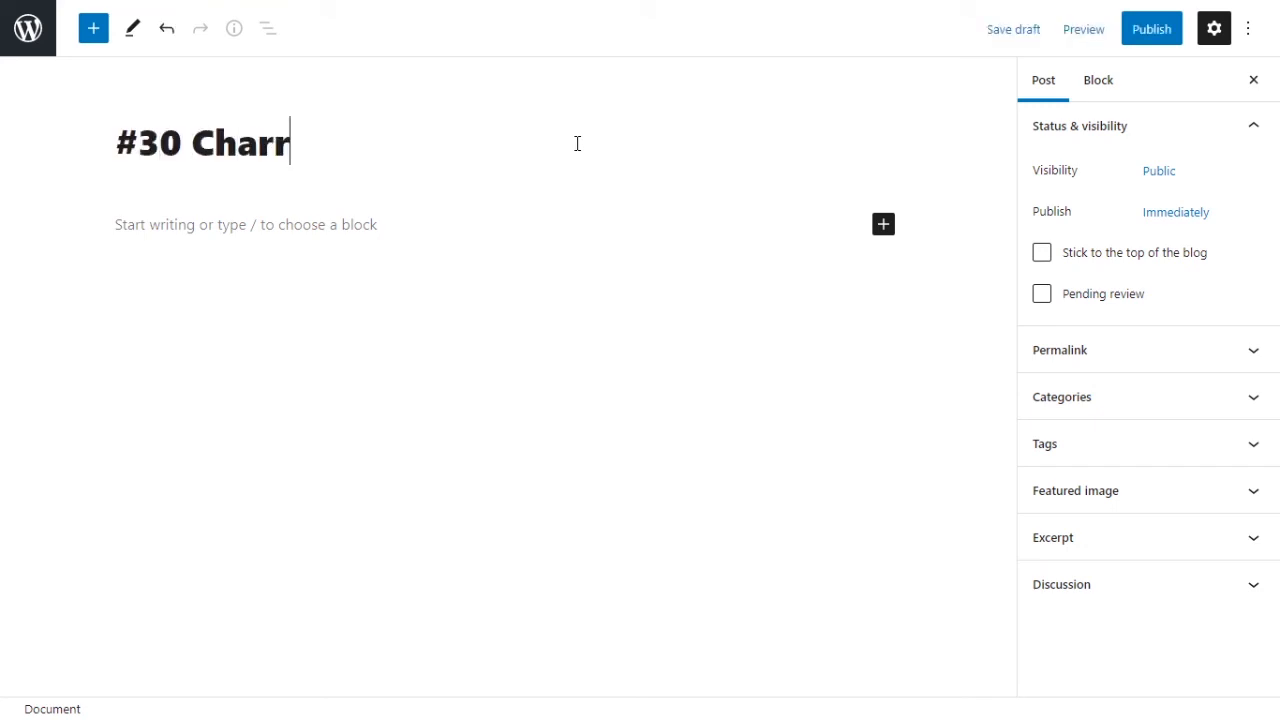
pyautogui.press('BackSpace')
pyautogui.press('BackSpace')
pyautogui.write('t')
# Add a Shortcode block to the post and paste the copied shortcode [h5p id="69"] into it.
pyautogui.click(883, 230)
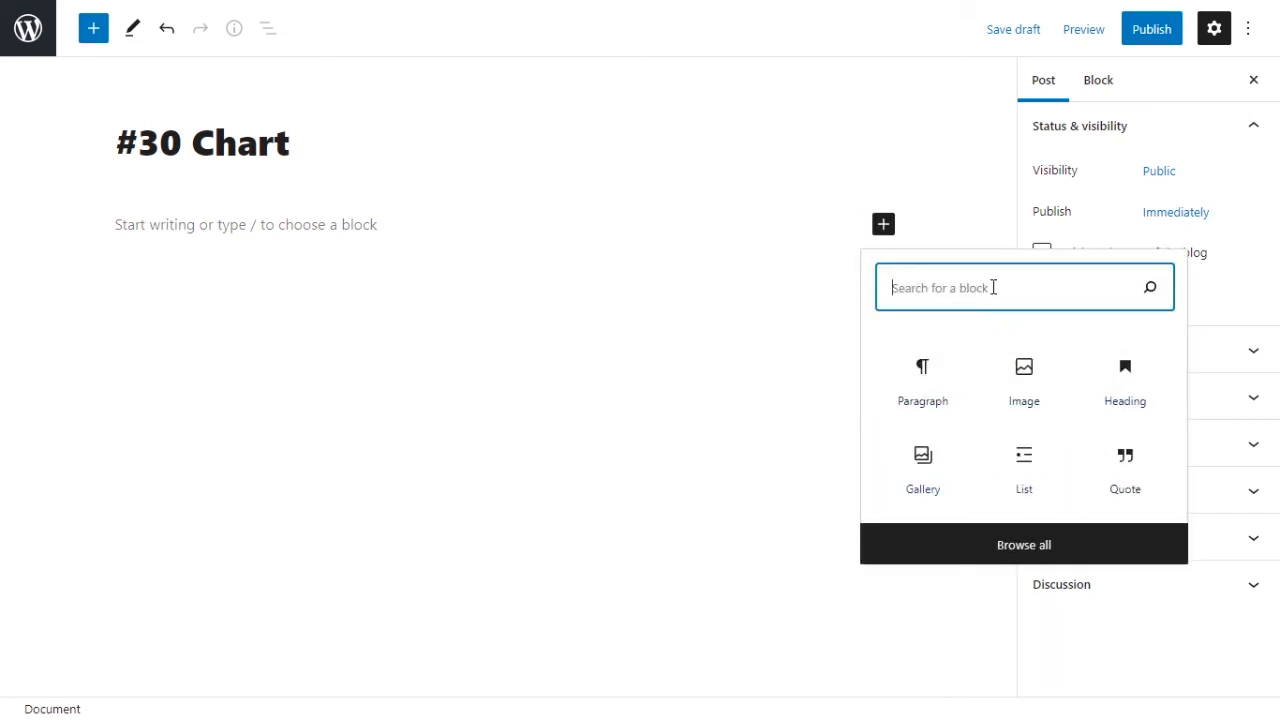
pyautogui.write('short')
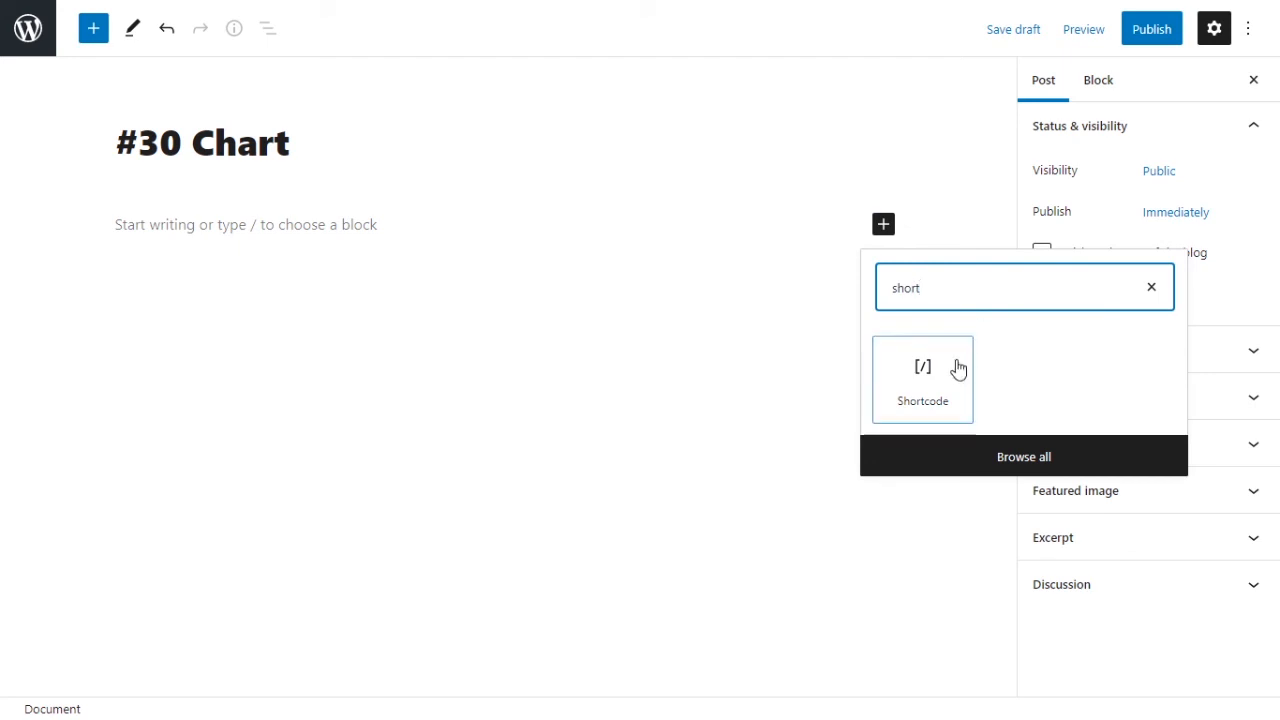
pyautogui.click(939, 389)
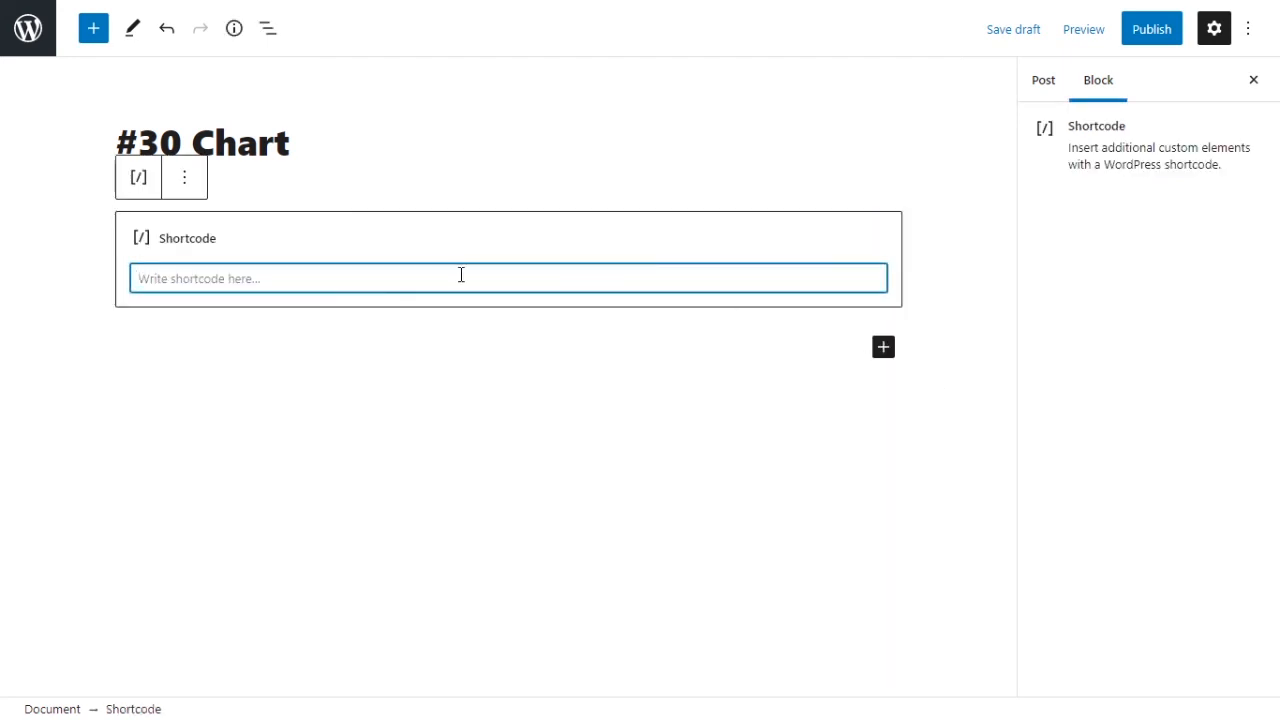
pyautogui.hotkey('ctrl', 'v')
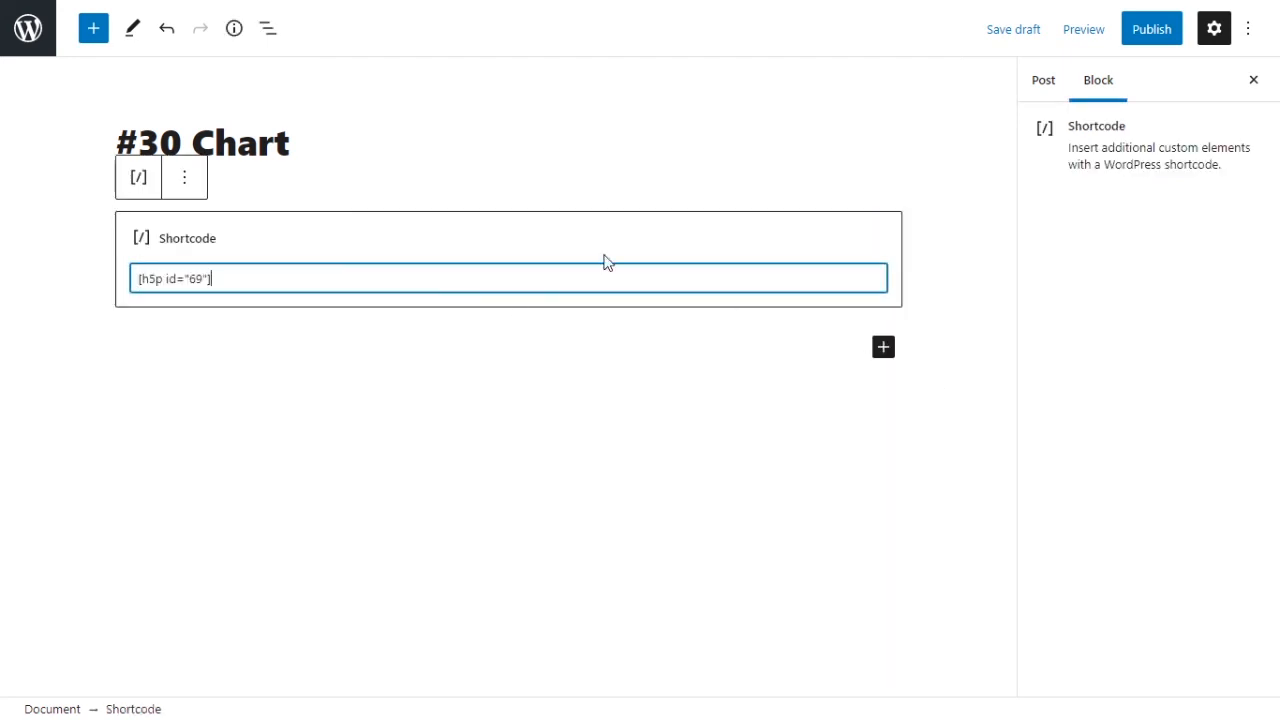
# Publish the "#30 Chart" post and view it on the site.
pyautogui.click(1155, 33)
pyautogui.click(1098, 38)
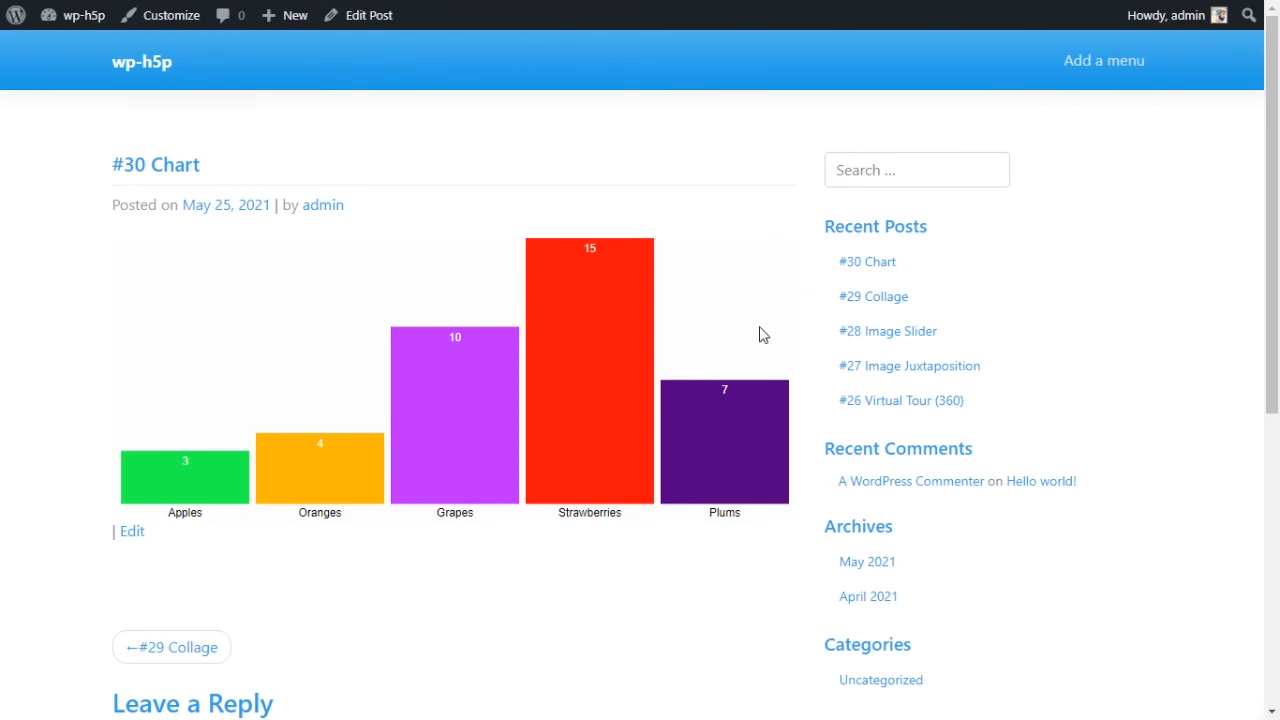
pyautogui.scroll(-1, 731, 345)
pyautogui.scroll(1, 729, 350)
pyautogui.moveTo(1276, 272); pyautogui.dragTo(1237, 220)
# Examine the fruit labels under the bars and the chart's overall layout in the published post.
pyautogui.doubleClick(590, 513)
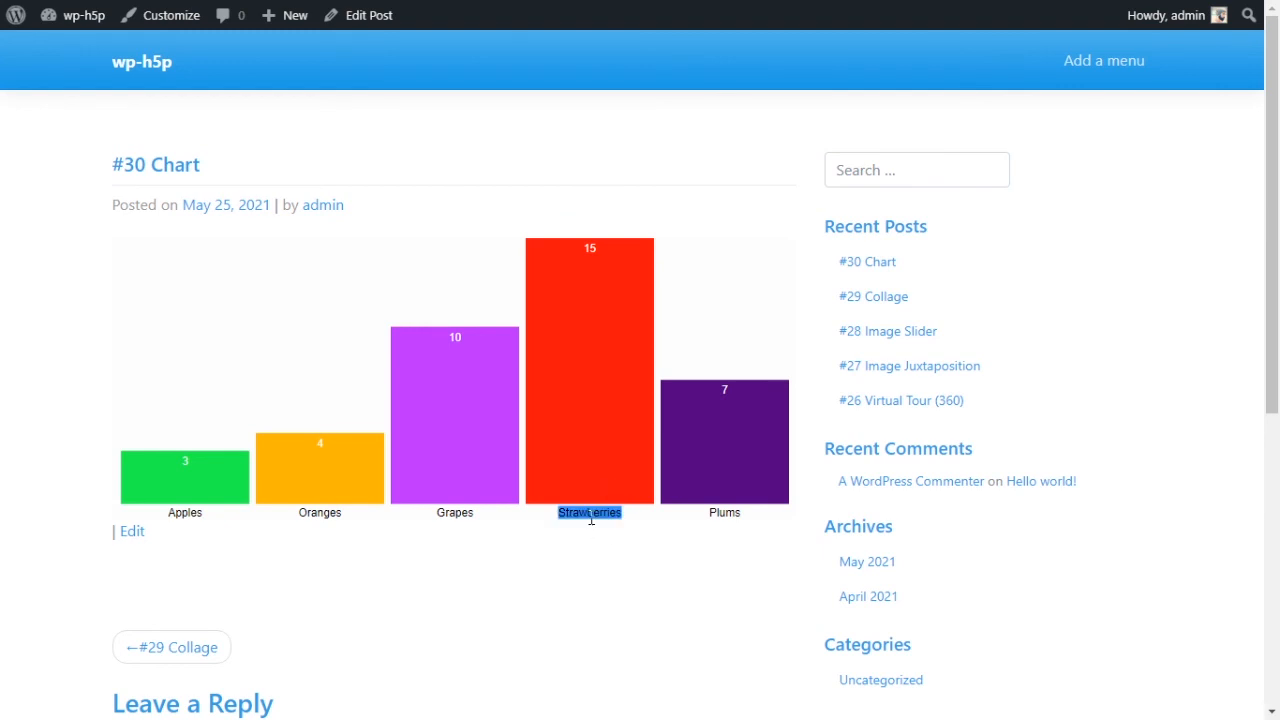
pyautogui.doubleClick(454, 513)
pyautogui.doubleClick(318, 513)
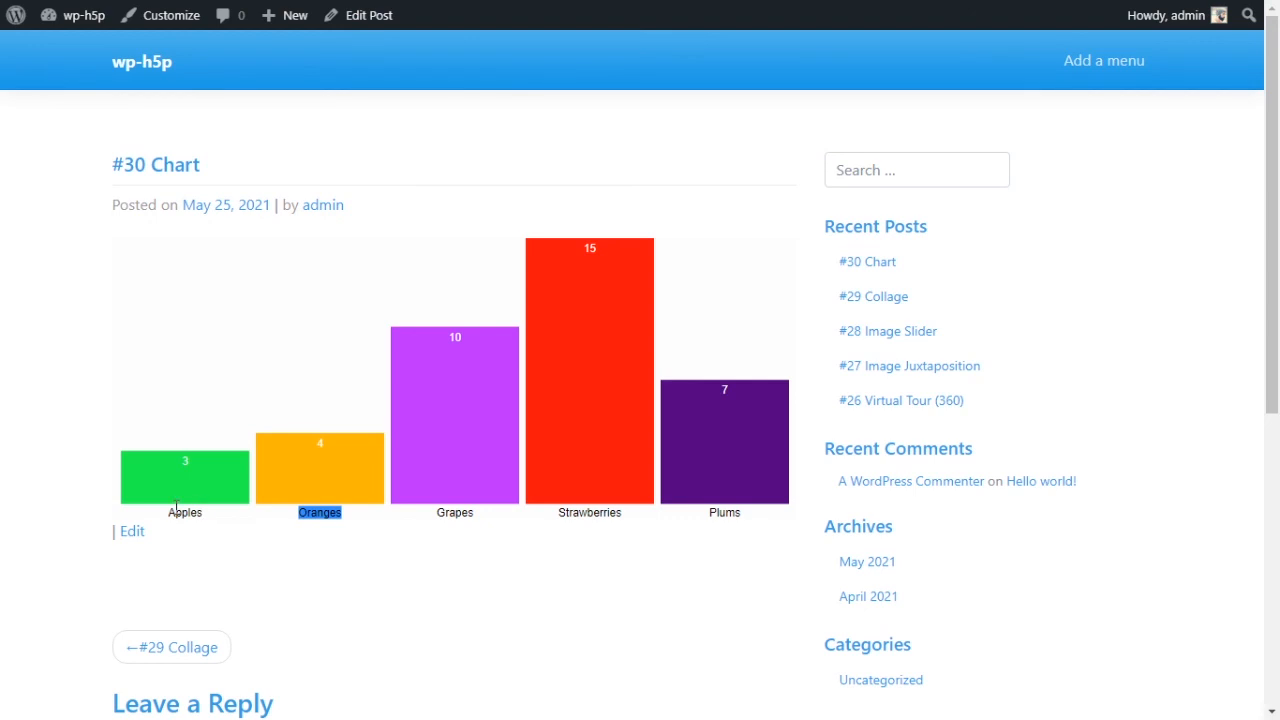
pyautogui.moveTo(177, 512); pyautogui.dragTo(705, 518)
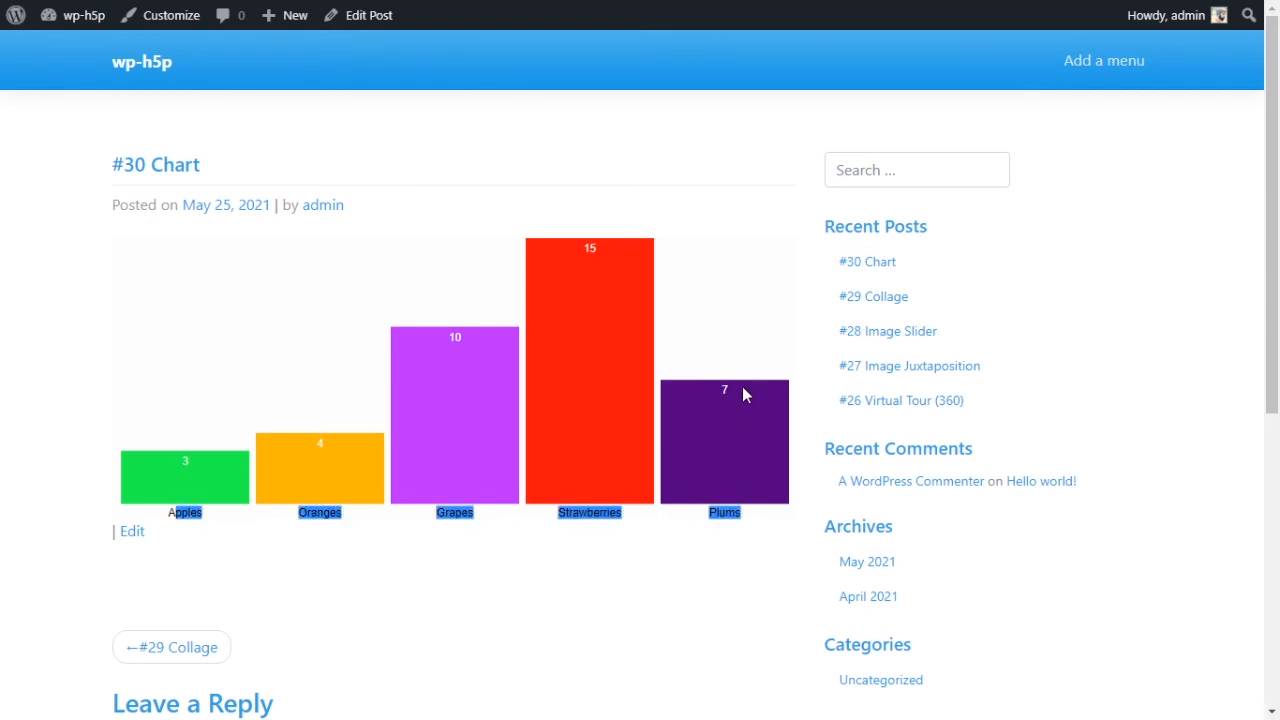
pyautogui.scroll(-1, 448, 495)
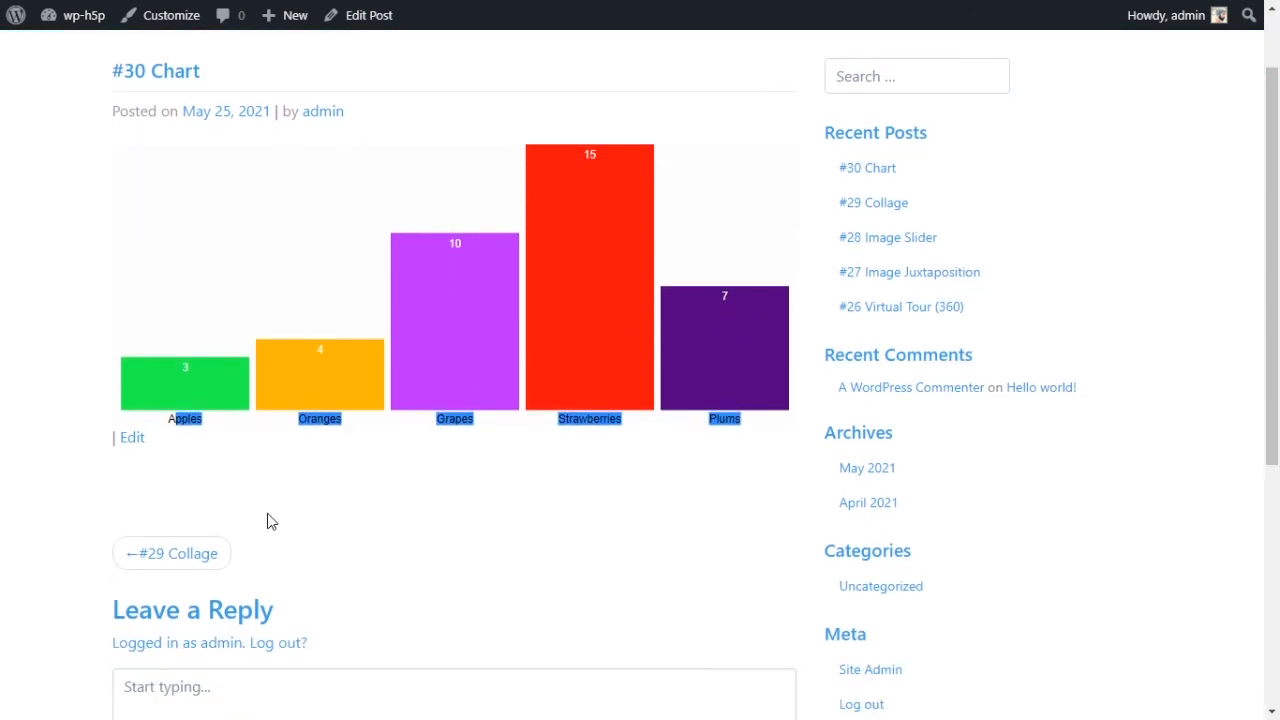
pyautogui.moveTo(167, 423); pyautogui.dragTo(694, 449)
pyautogui.scroll(1, 690, 454)
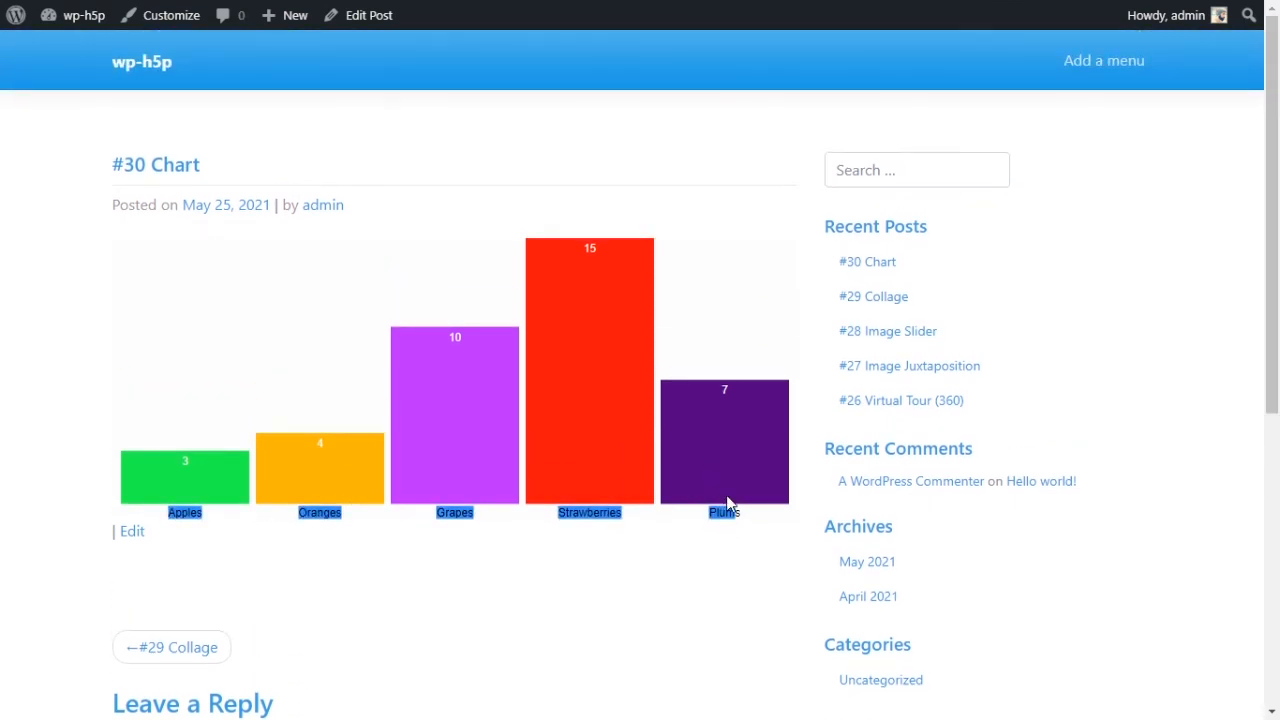
pyautogui.click(747, 520)
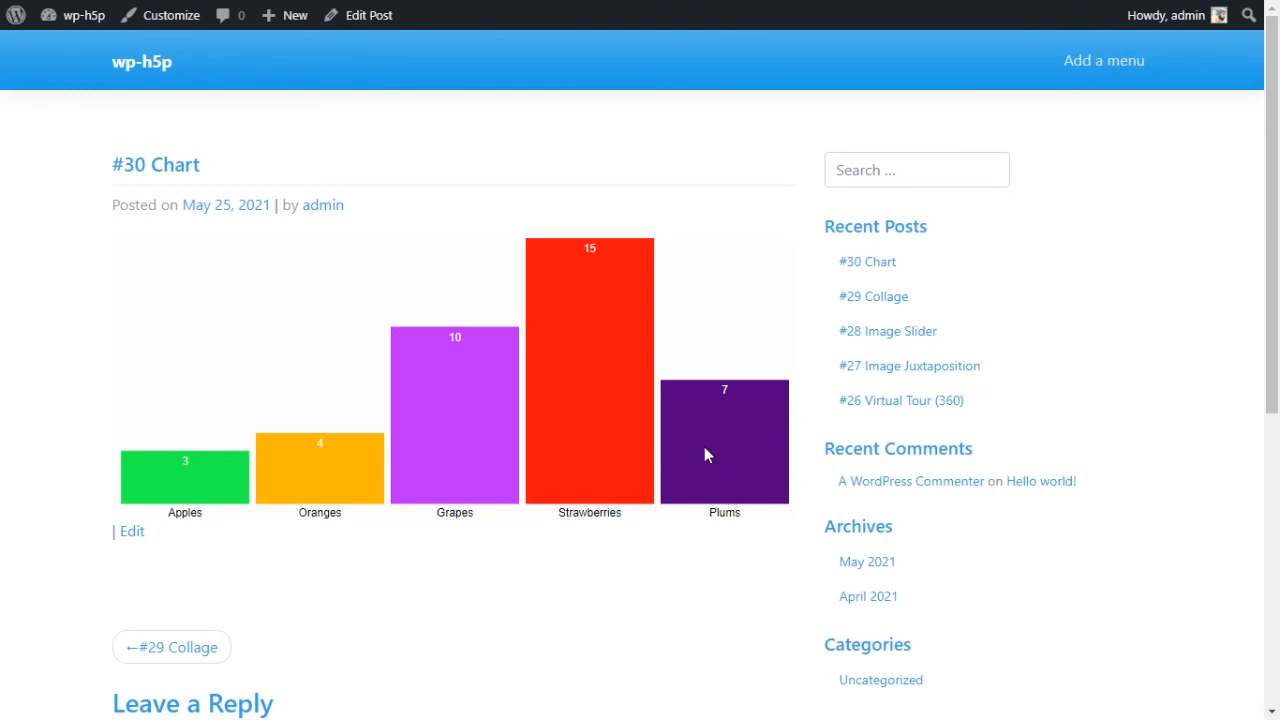
pyautogui.scroll(-2, 1100, 408)
pyautogui.scroll(1, 454, 355)
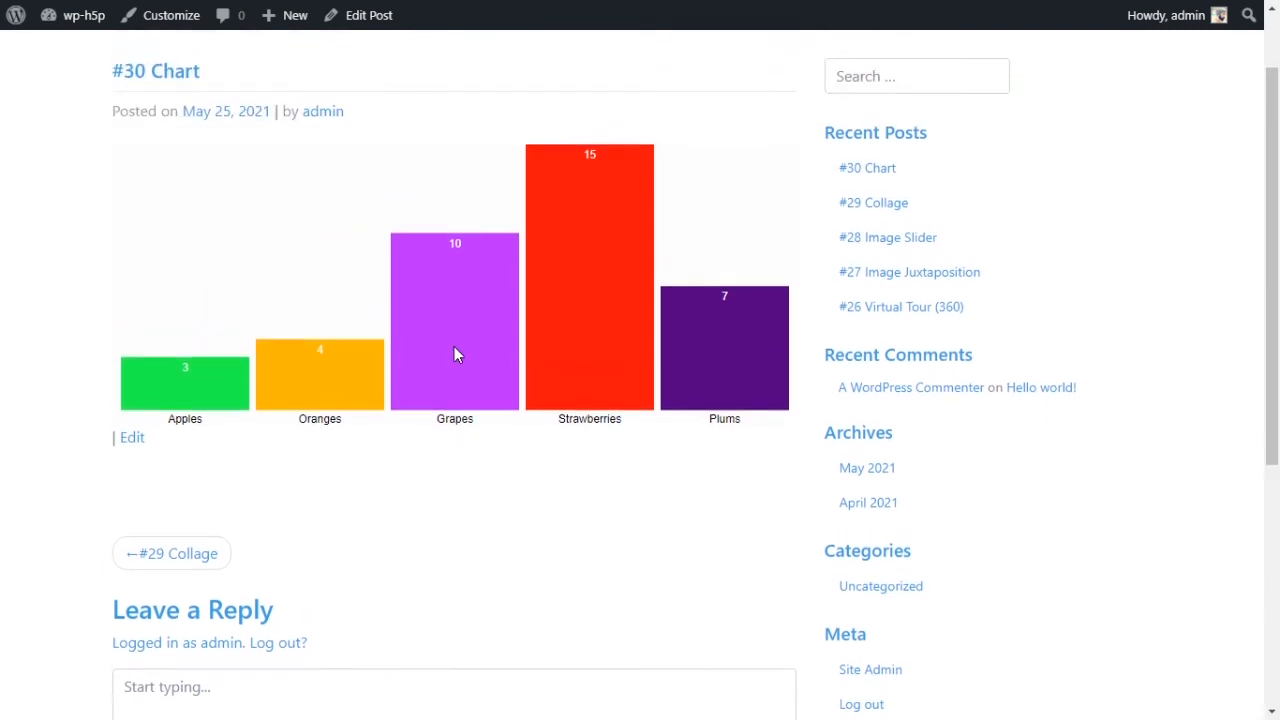
pyautogui.scroll(1, 455, 355)
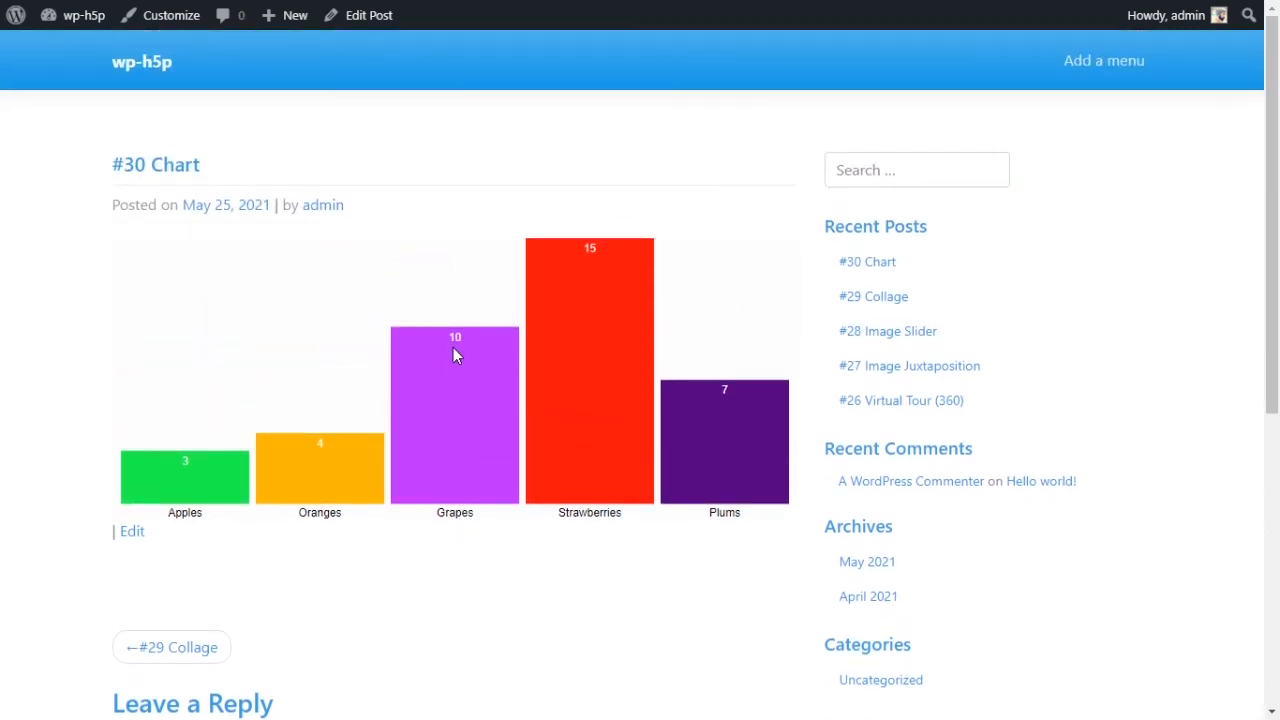